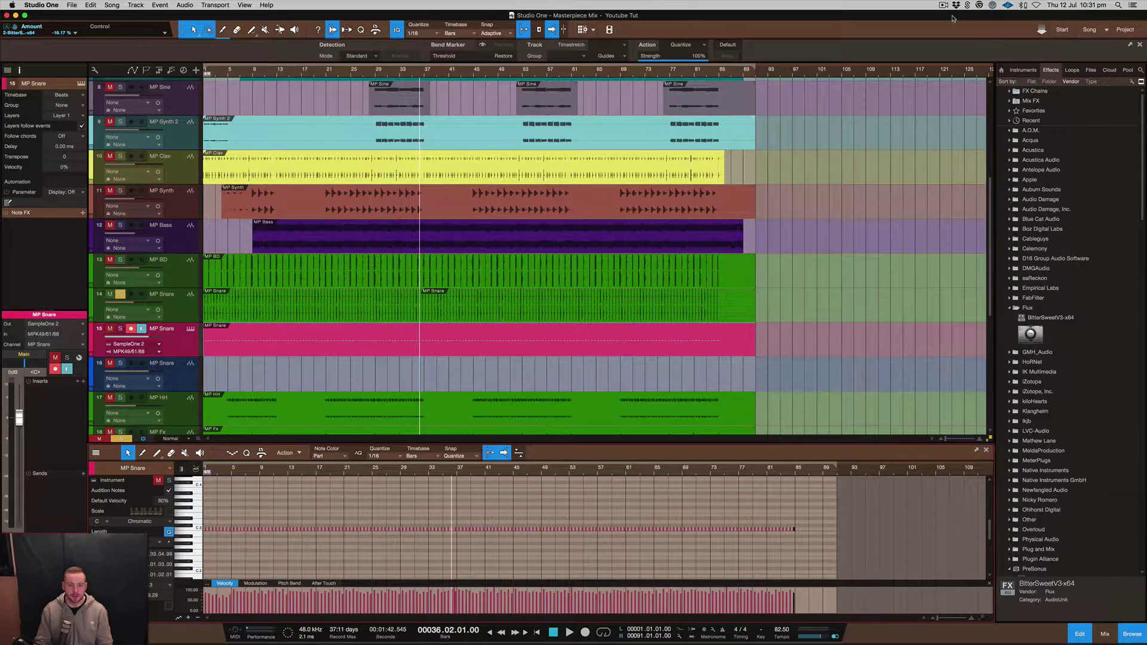
# Replace the note editor with the mixer, and hide the mixer so the arrangement uses the full height.
pyautogui.press('F3')
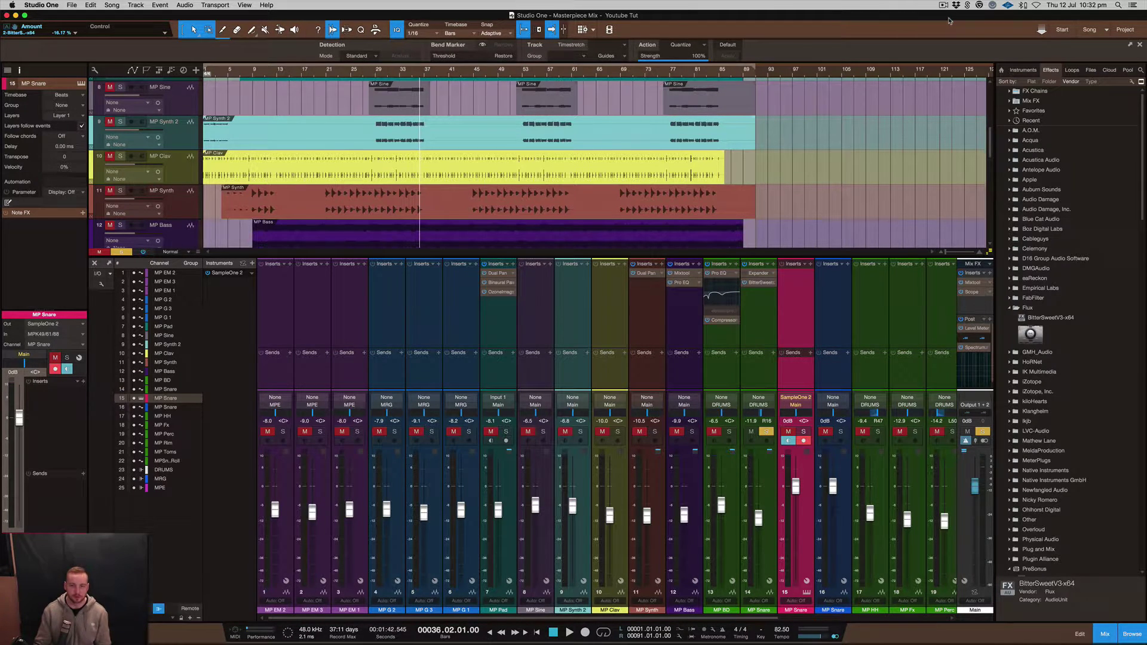
pyautogui.press('F3')
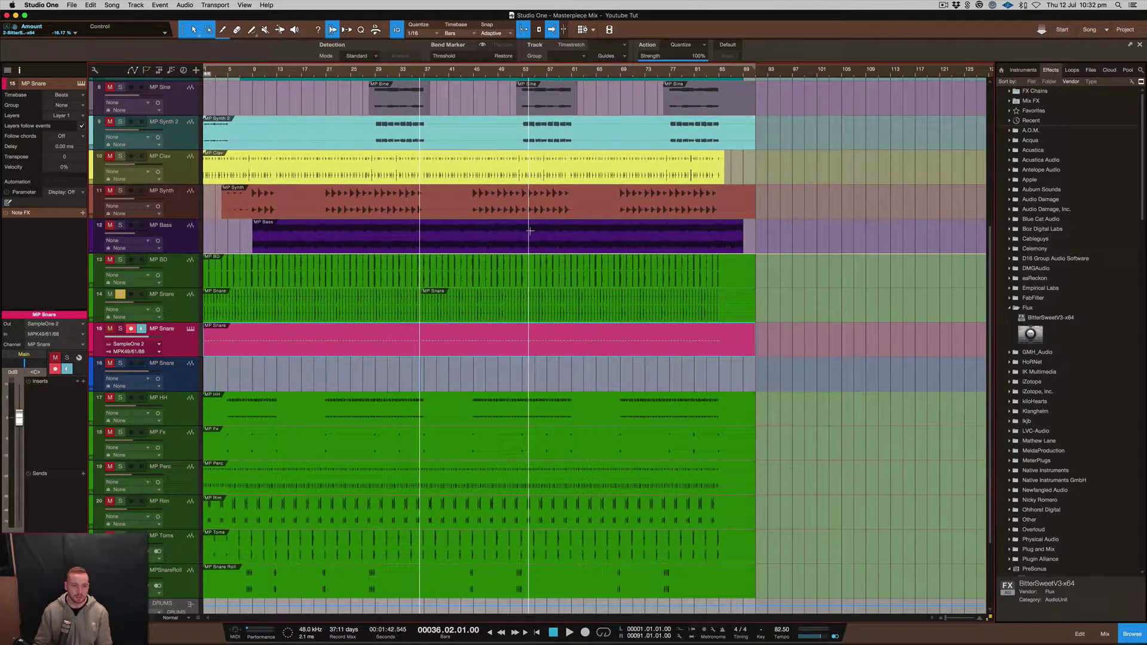
# Split the audio event on MP Snare track 14 just before the transient of the hit at 35.2.
pyautogui.scroll(5, 294, 299)
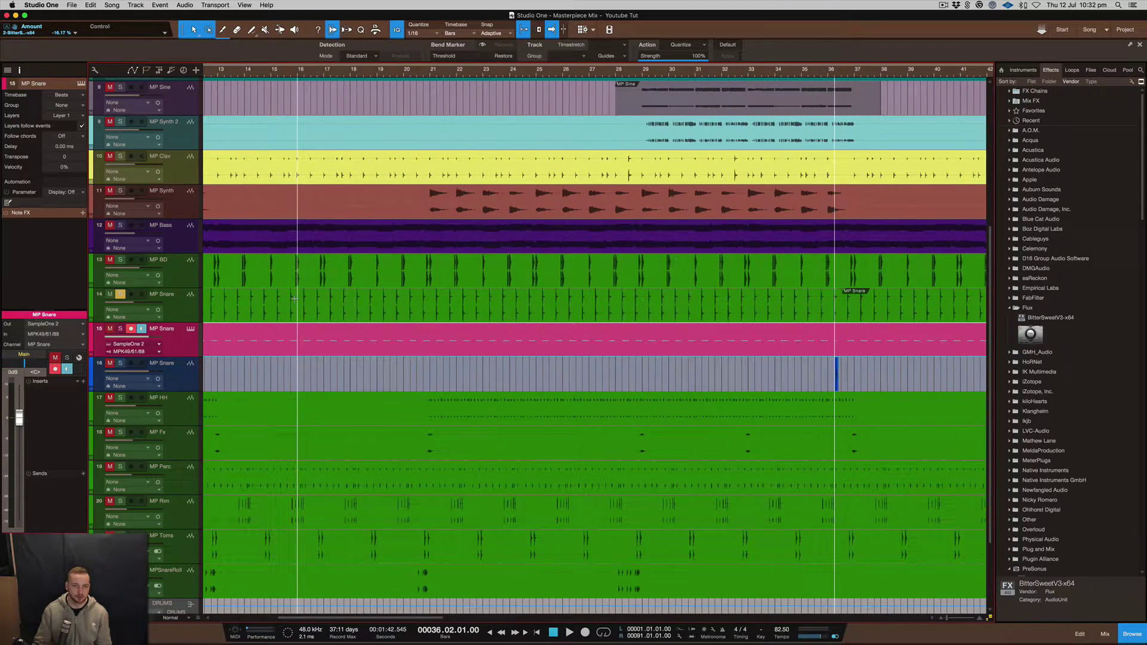
pyautogui.click(275, 305)
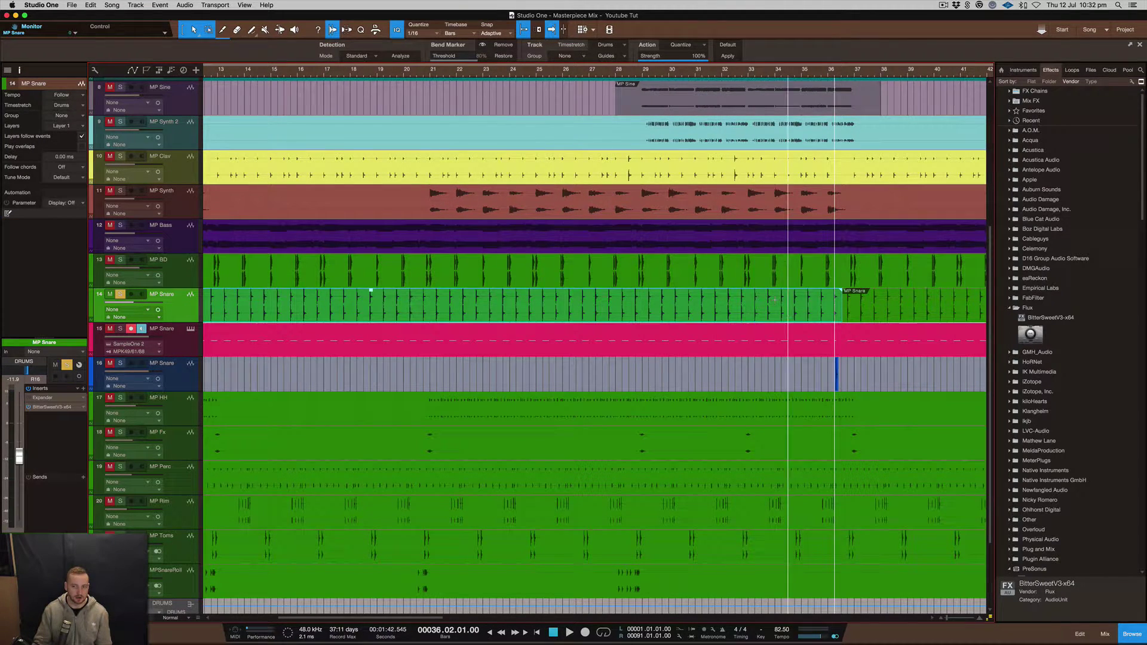
pyautogui.scroll(4, 816, 294)
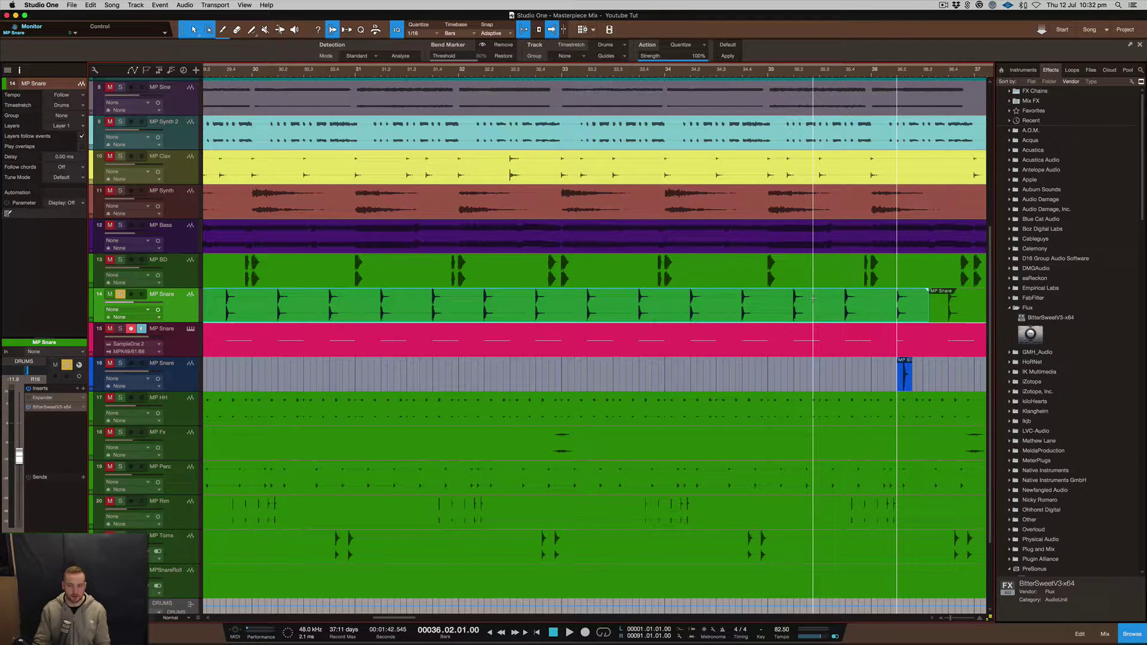
pyautogui.scroll(4, 813, 298)
pyautogui.scroll(3, 815, 295)
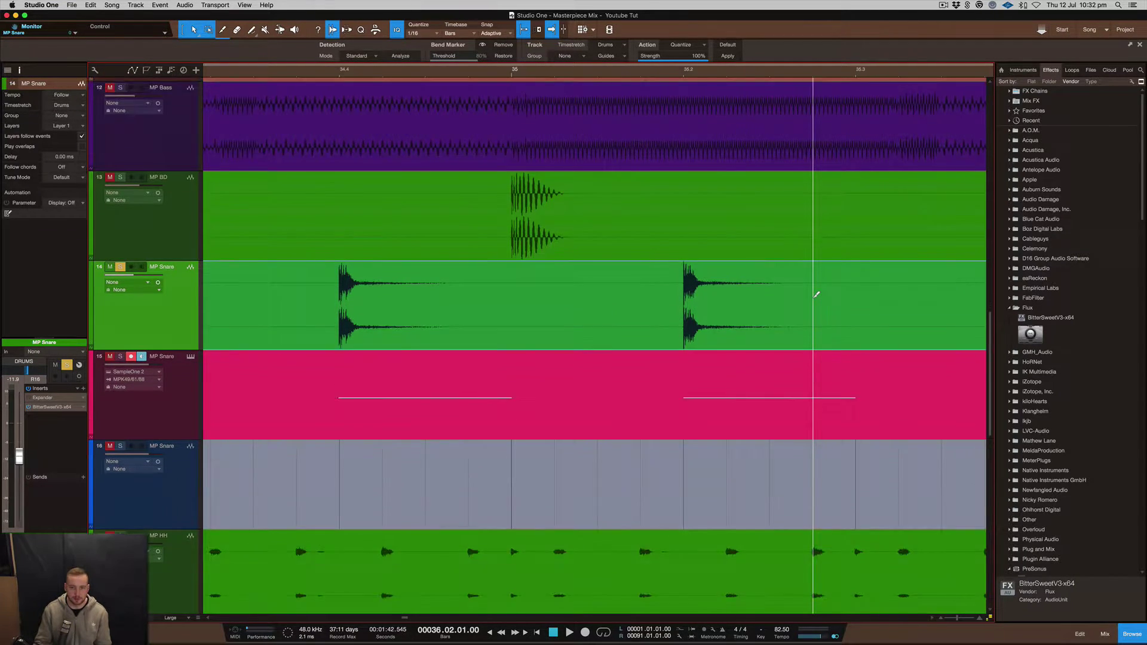
pyautogui.scroll(4, 815, 295)
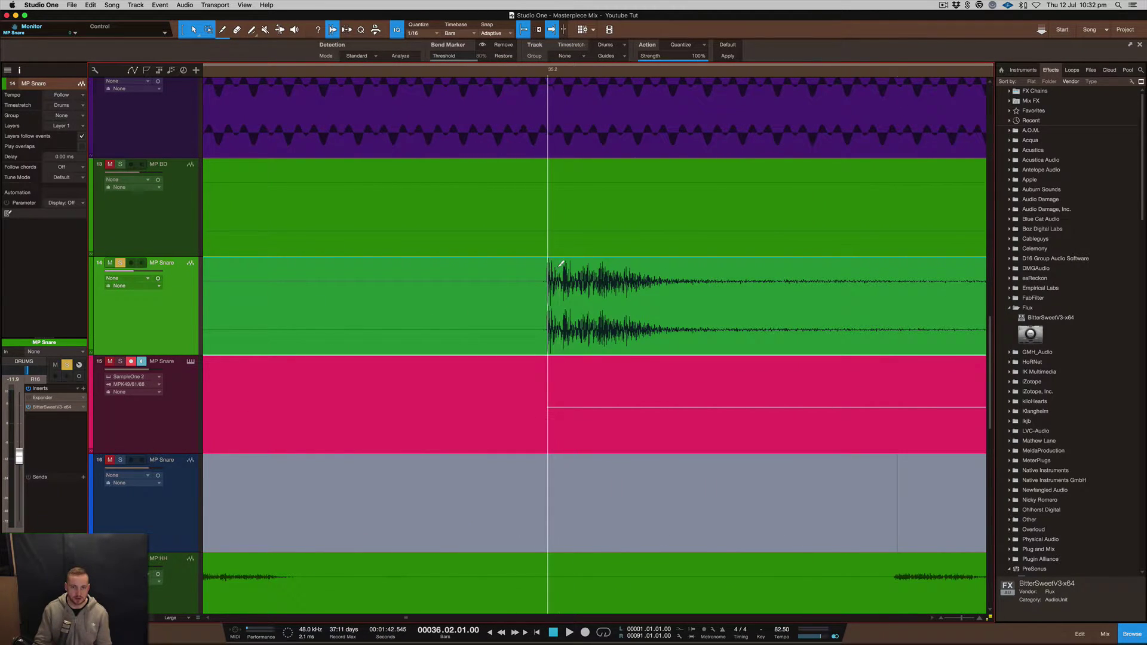
pyautogui.scroll(3, 560, 266)
pyautogui.scroll(2, 560, 263)
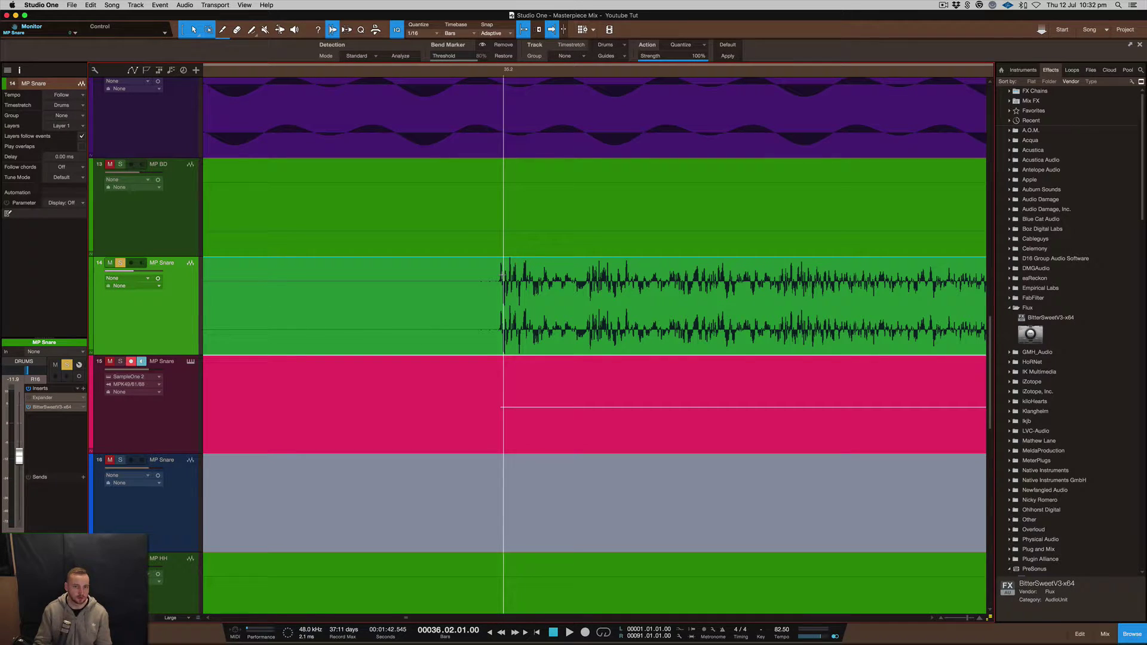
pyautogui.keyDown('super'); pyautogui.click(478, 275); pyautogui.keyUp('super')
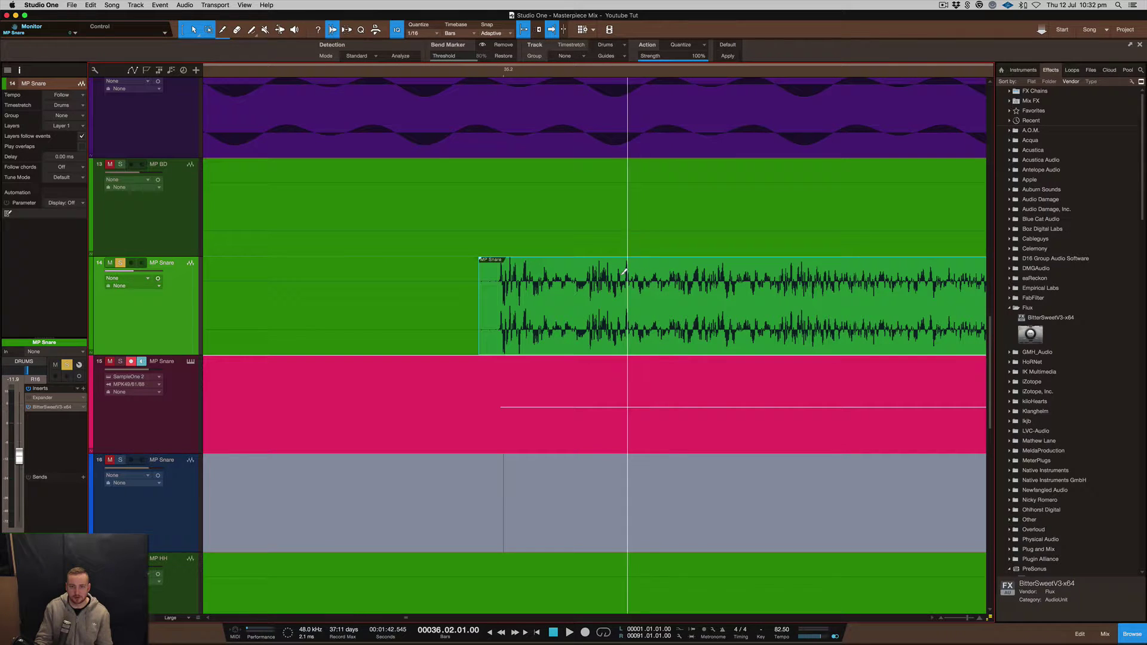
# Split the snare event again just past the attack at 35.2, and add a fade-in across the short slice.
pyautogui.scroll(10, 632, 272)
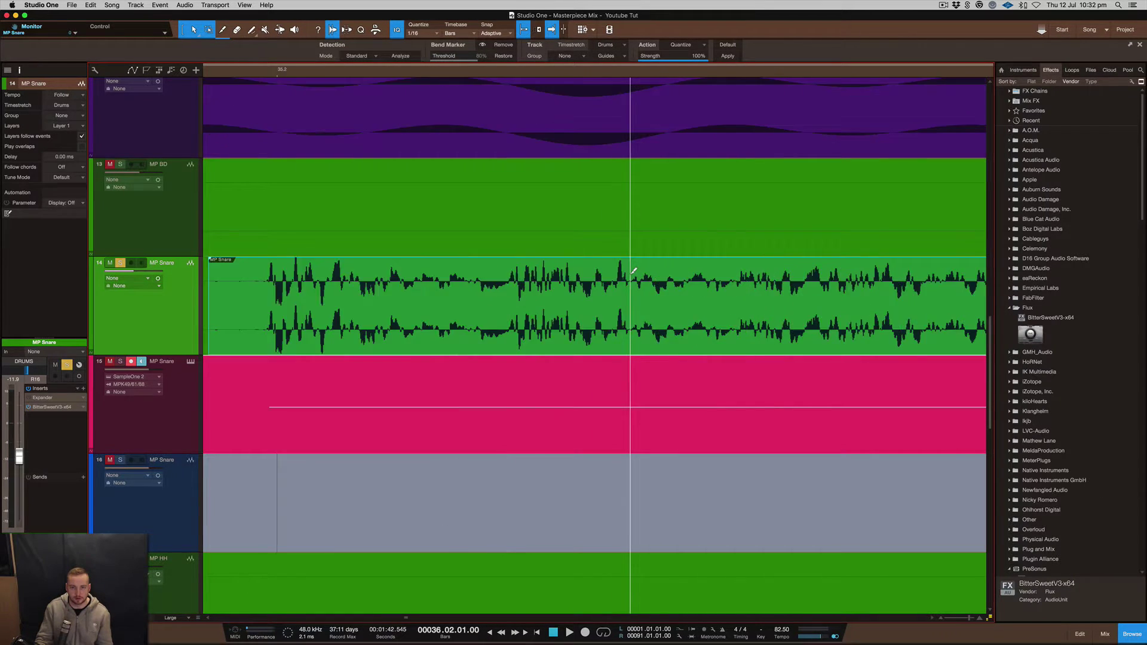
pyautogui.click(610, 271)
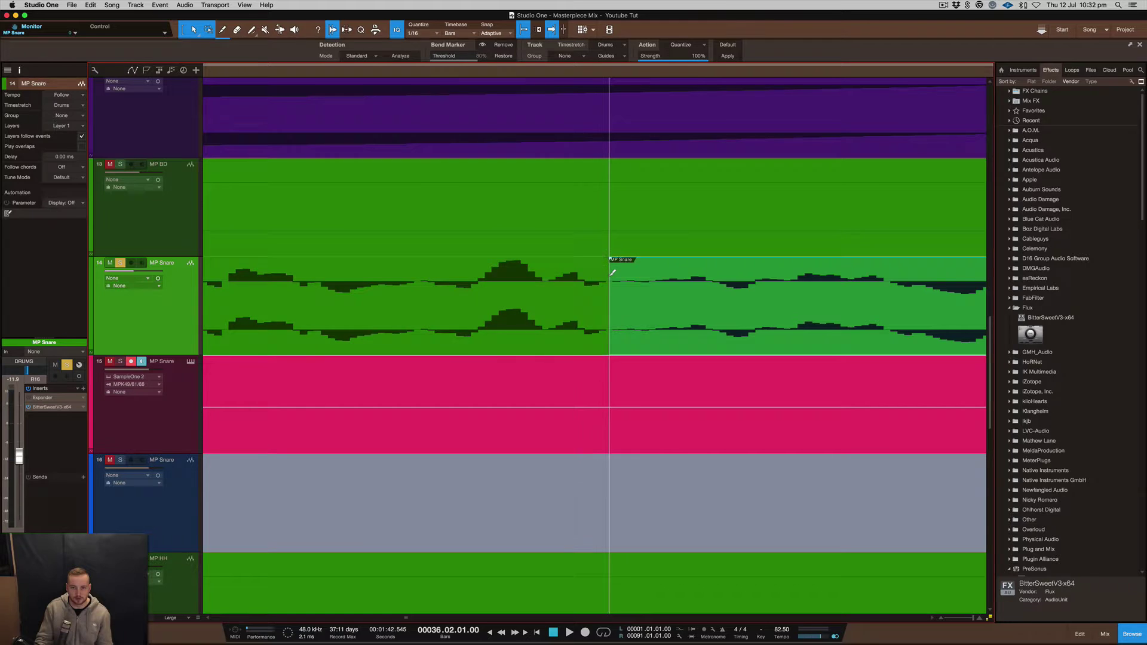
pyautogui.scroll(-4, 554, 272)
pyautogui.scroll(-6, 554, 272)
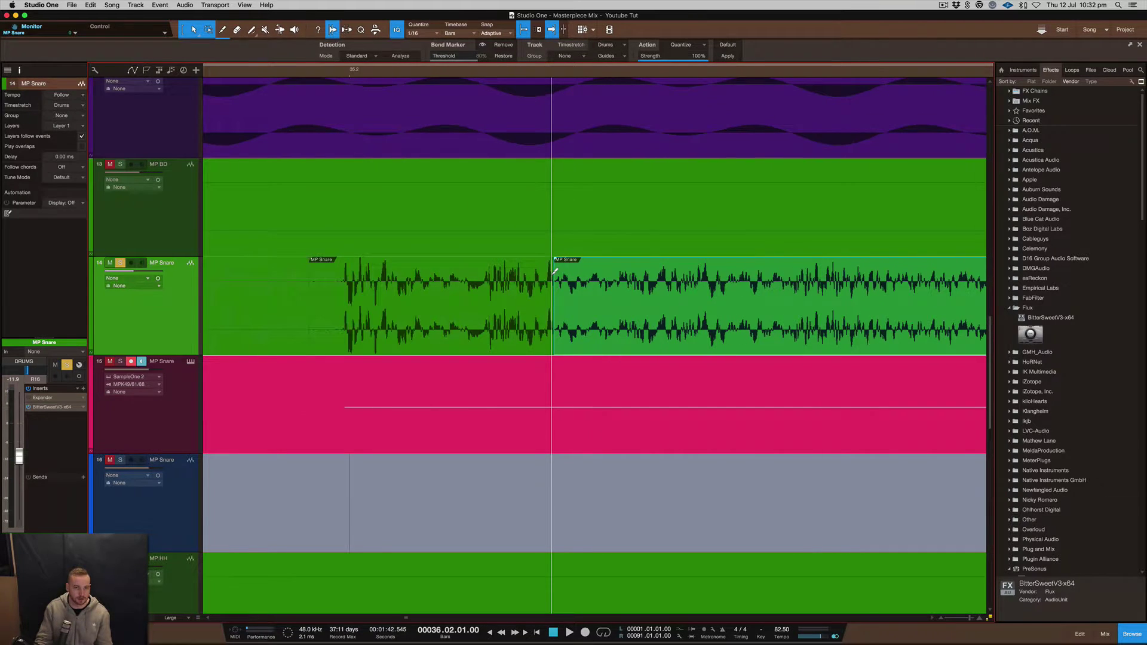
pyautogui.moveTo(317, 259); pyautogui.dragTo(563, 260)
pyautogui.scroll(8, 455, 288)
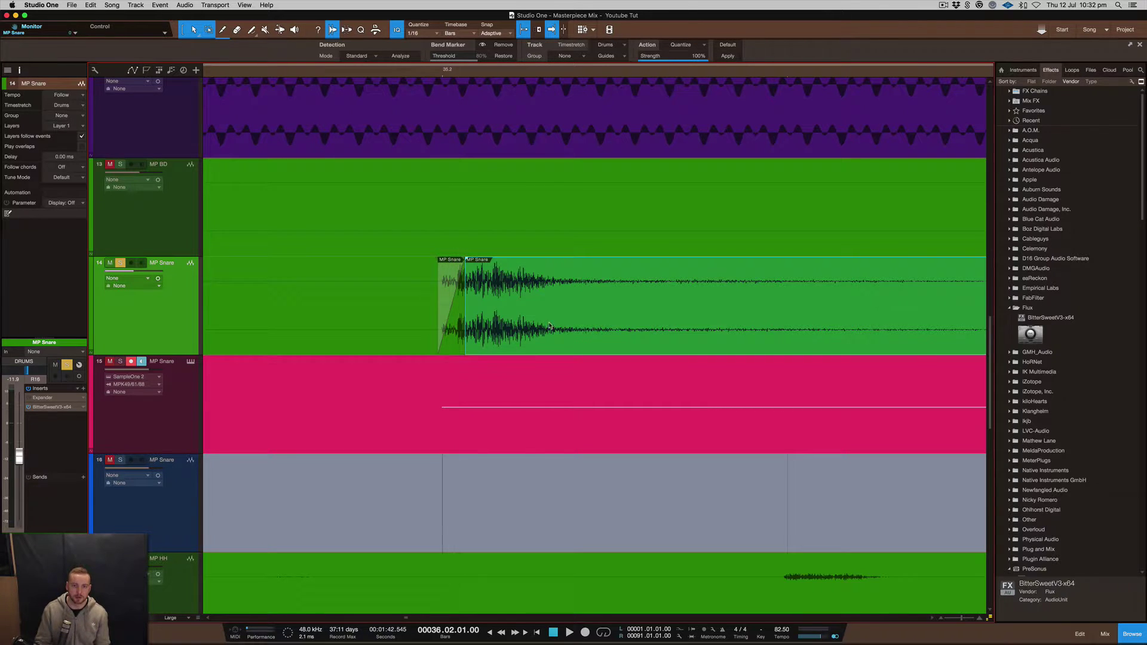
# Split the snare event one sixteenth after the 35.2 hit and again at 35.3, and delete the section between.
pyautogui.scroll(-3, 581, 280)
pyautogui.scroll(-1, 581, 280)
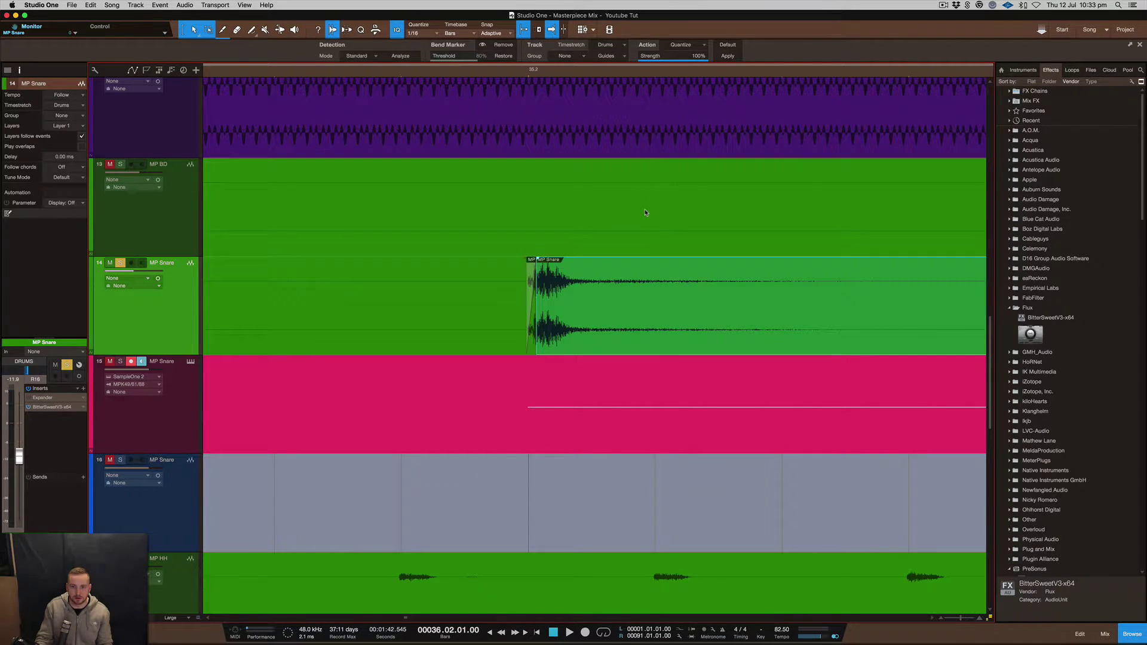
pyautogui.keyDown('alt'); pyautogui.click(655, 299); pyautogui.keyUp('alt')
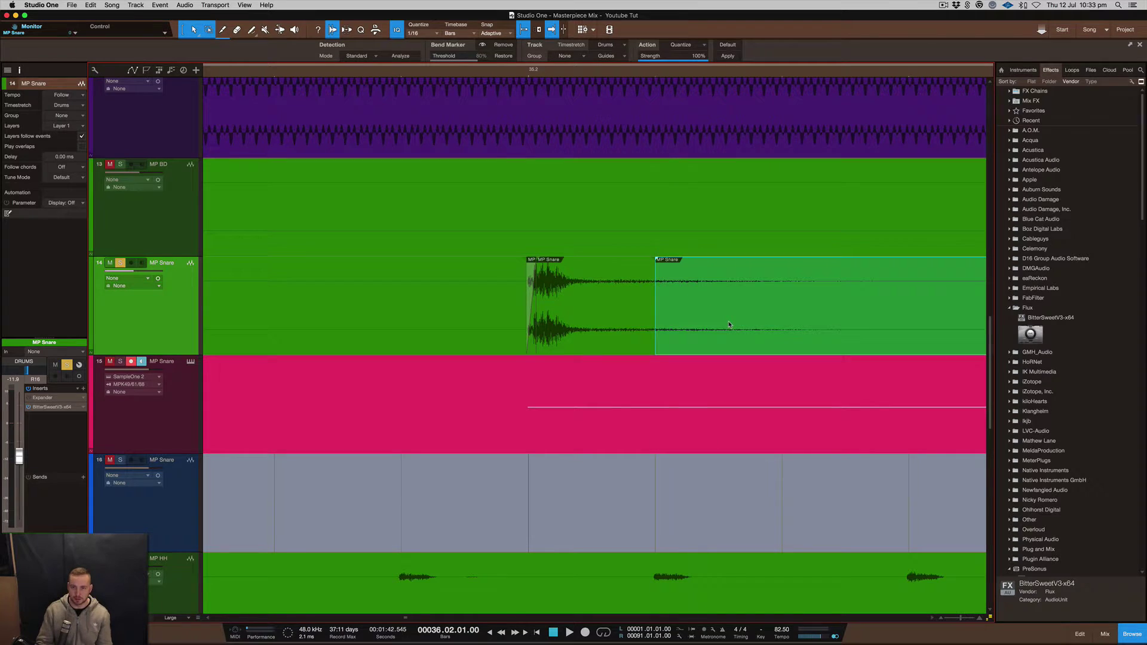
pyautogui.scroll(-3, 929, 291)
pyautogui.keyDown('alt'); pyautogui.click(948, 292); pyautogui.keyUp('alt')
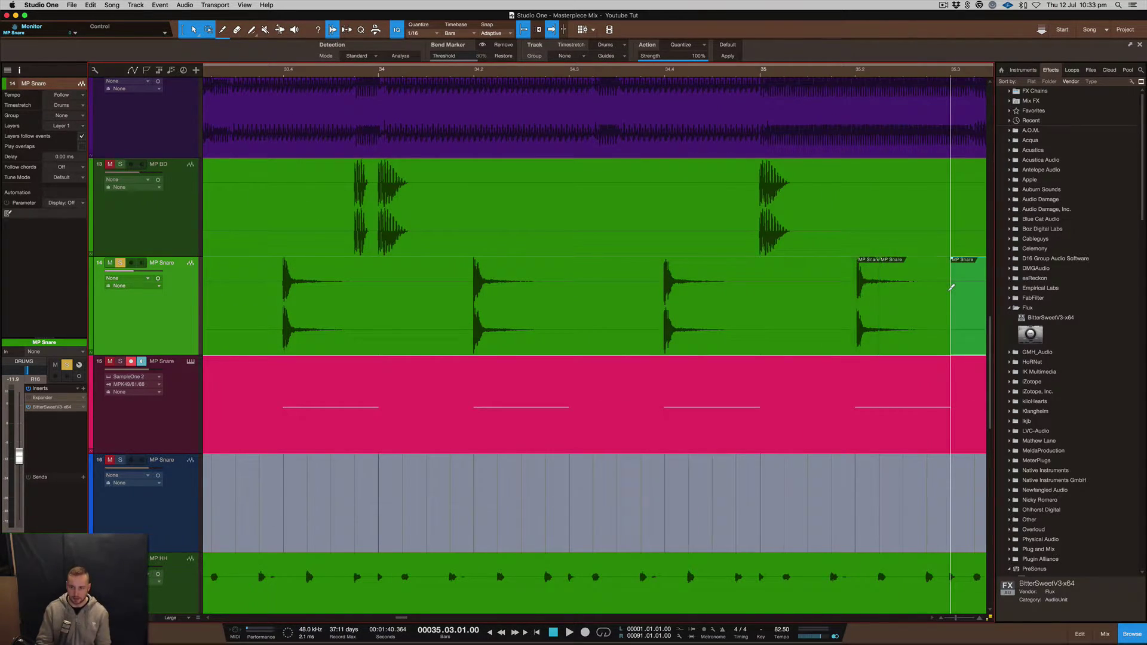
pyautogui.click(908, 330)
pyautogui.press('Delete')
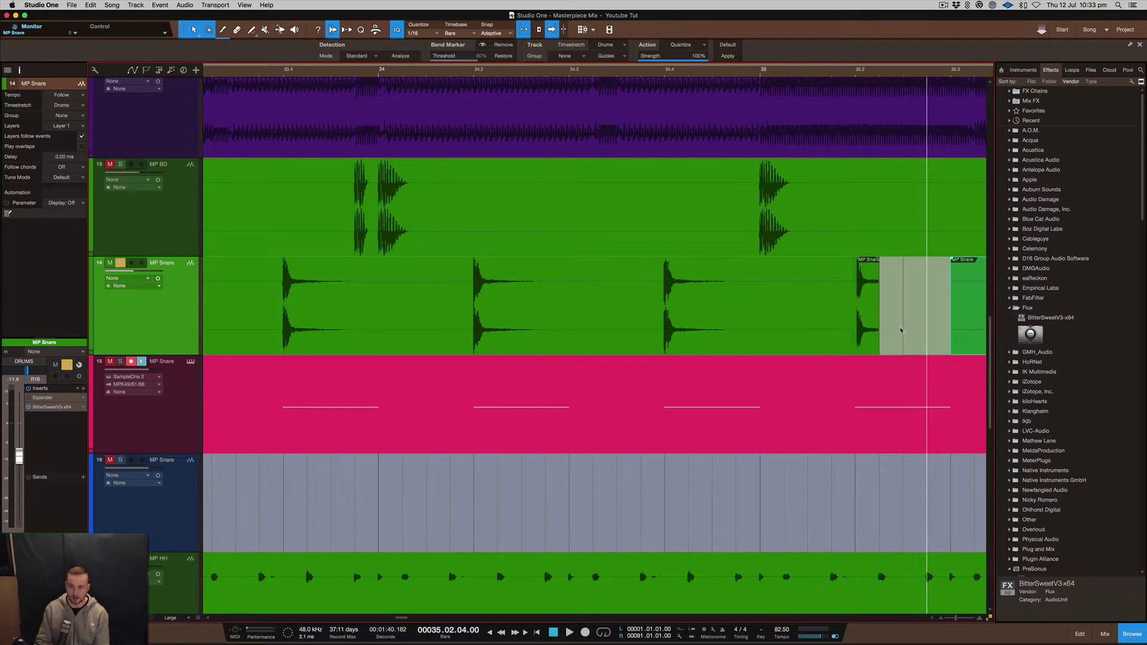
# Add a fade-out to the remaining snare body at 35.2, running from its end back almost to its start.
pyautogui.scroll(3, 870, 299)
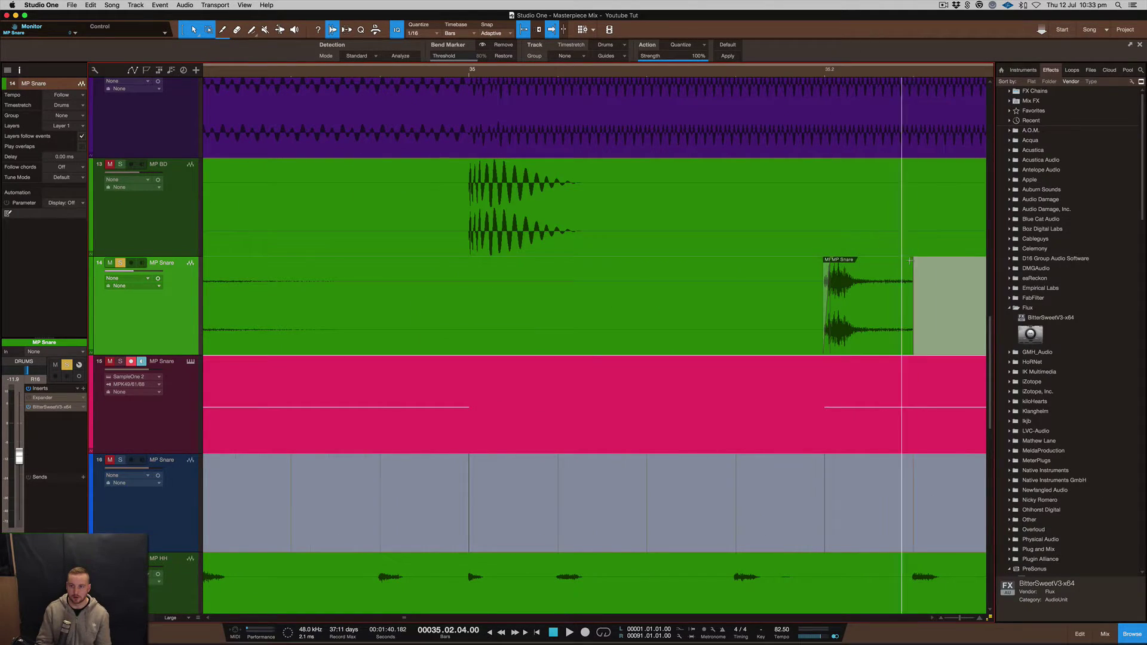
pyautogui.moveTo(912, 259); pyautogui.dragTo(829, 265)
pyautogui.scroll(-5, 866, 271)
pyautogui.scroll(10, 867, 273)
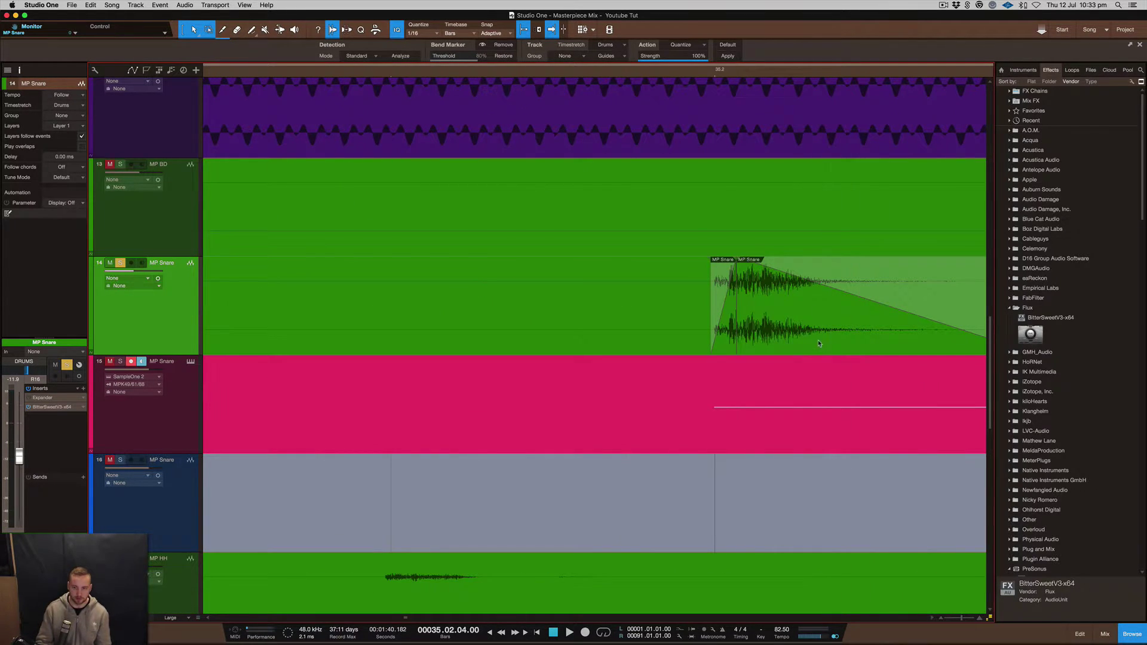
# Add both faded snare slices at 35.2 to the selection and bounce the selected events into one audio event.
pyautogui.click(779, 343)
pyautogui.keyDown('shift'); pyautogui.click(726, 343); pyautogui.keyUp('shift')
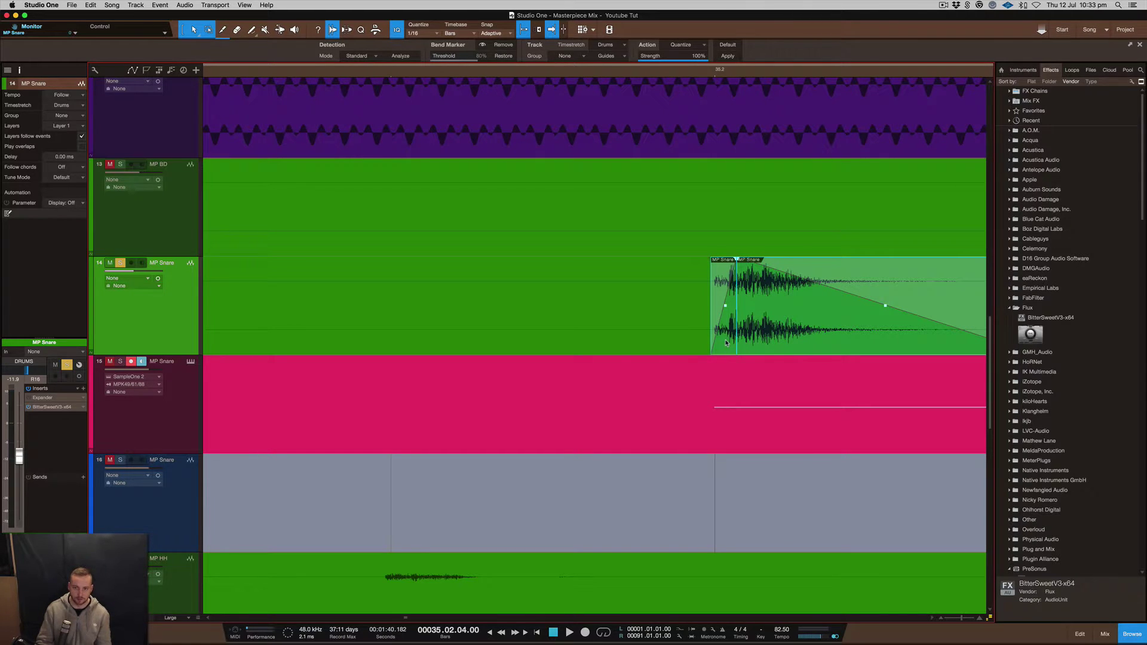
pyautogui.press('super+z')
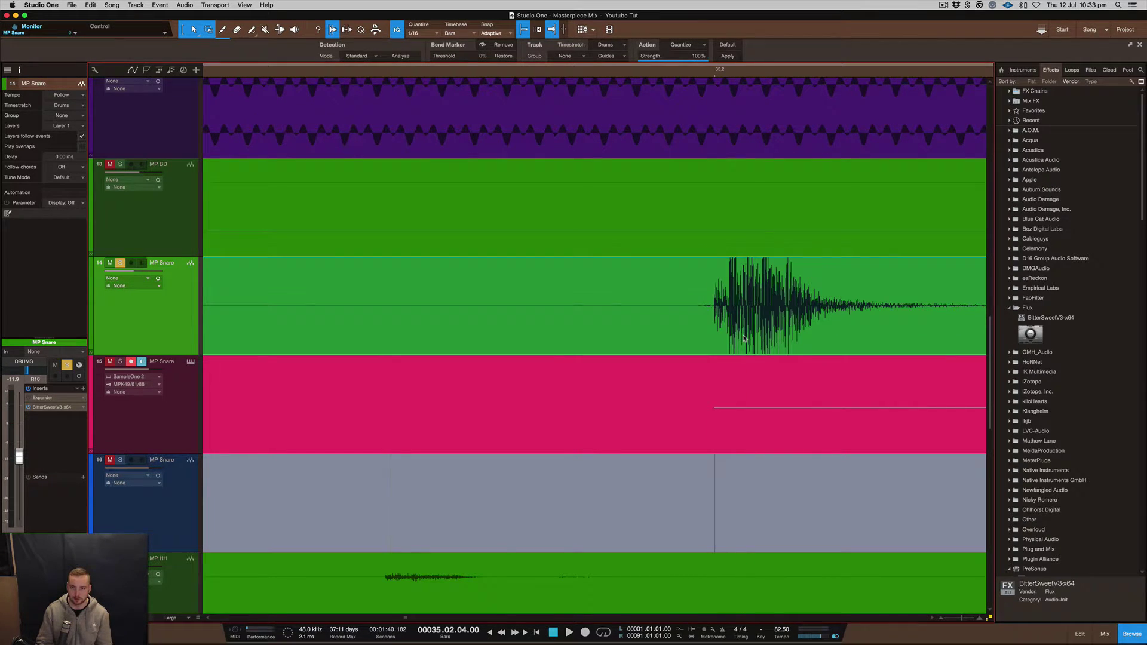
# Split the snare event just before the hit at 34.4 and bounce that slice to a new audio event.
pyautogui.scroll(-10, 746, 332)
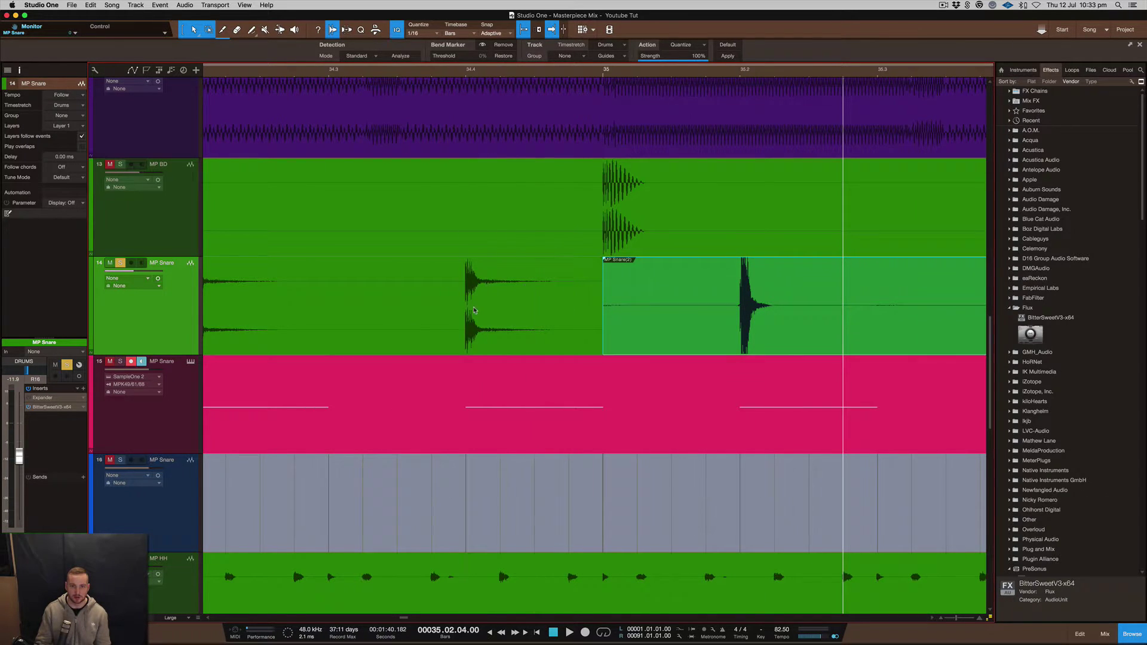
pyautogui.keyDown('alt'); pyautogui.click(449, 294); pyautogui.keyUp('alt')
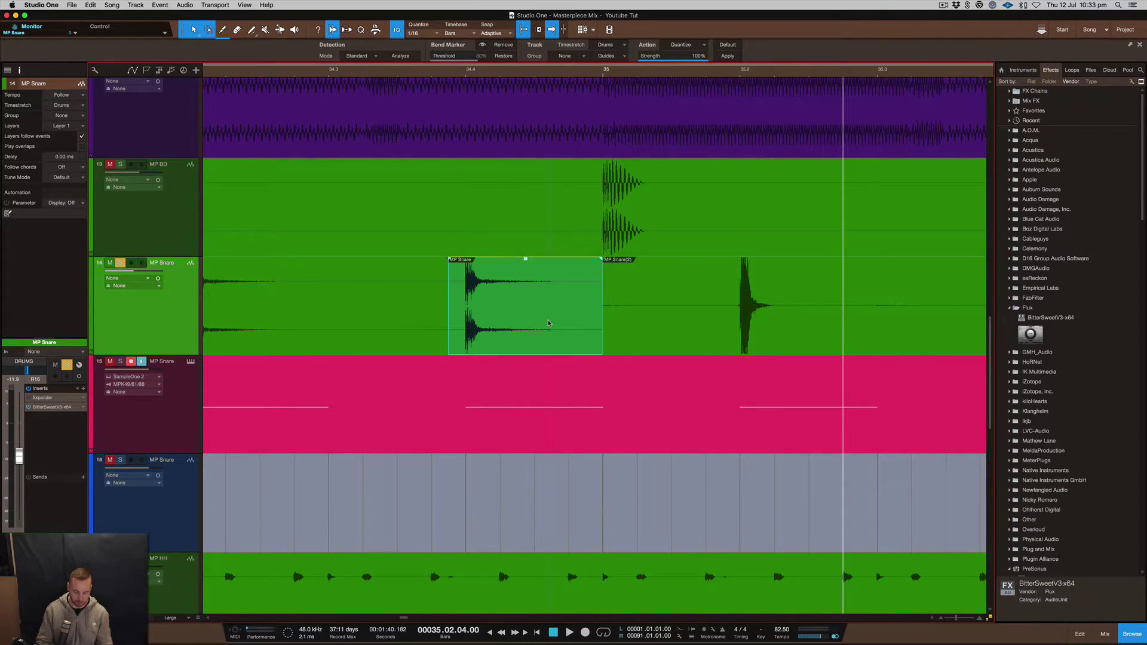
pyautogui.press('super+z')
pyautogui.press('super+z')
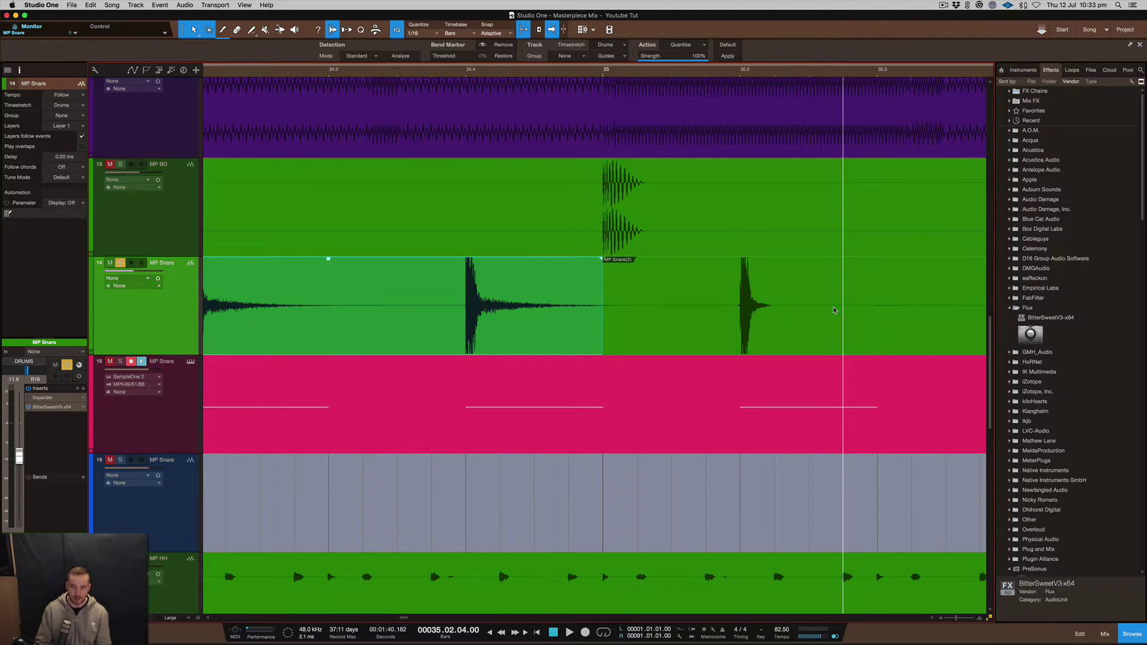
# Examine the snare hit's attack at 35.2 and the MP BD kick waveform at bar 35 close up.
pyautogui.scroll(1, 741, 285)
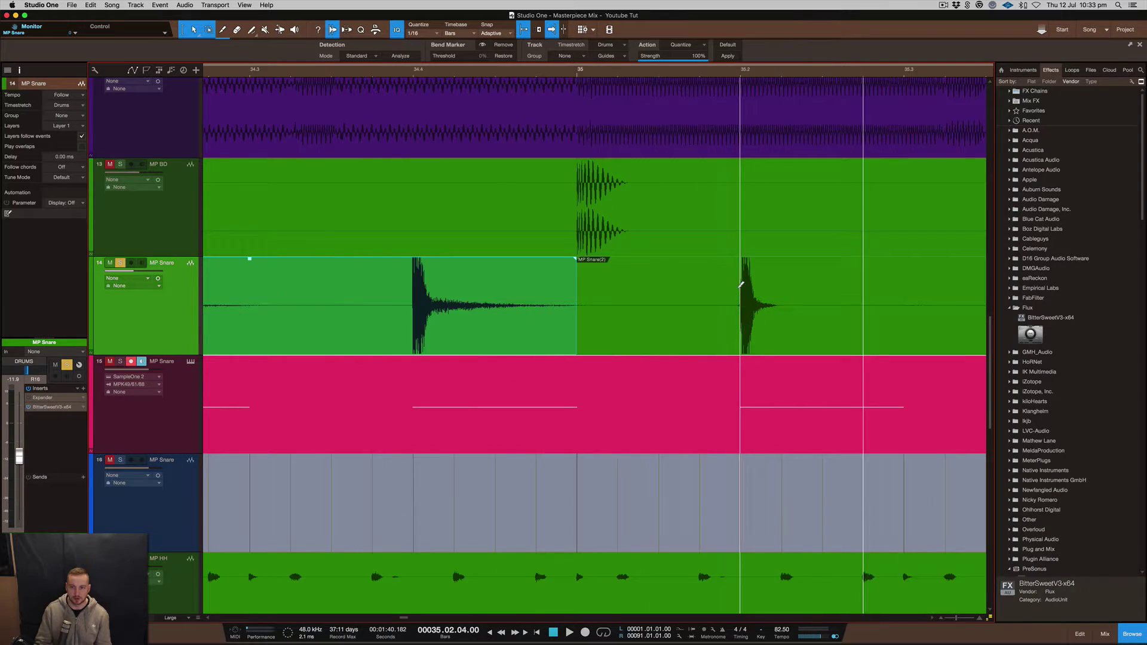
pyautogui.scroll(5, 741, 286)
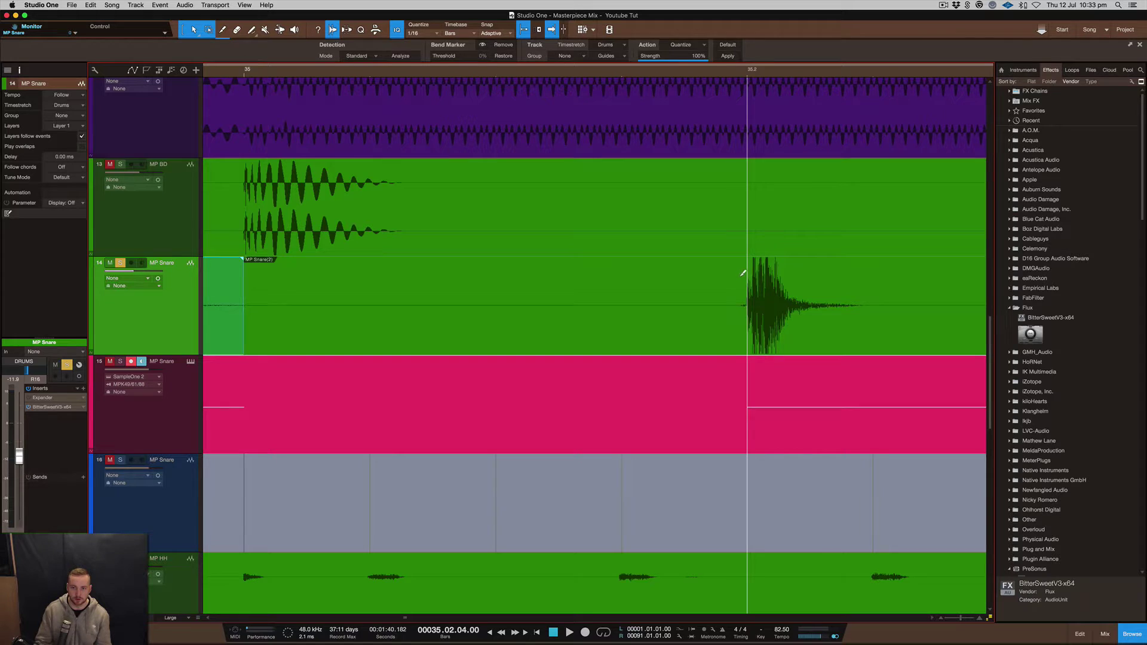
pyautogui.scroll(-6, 747, 273)
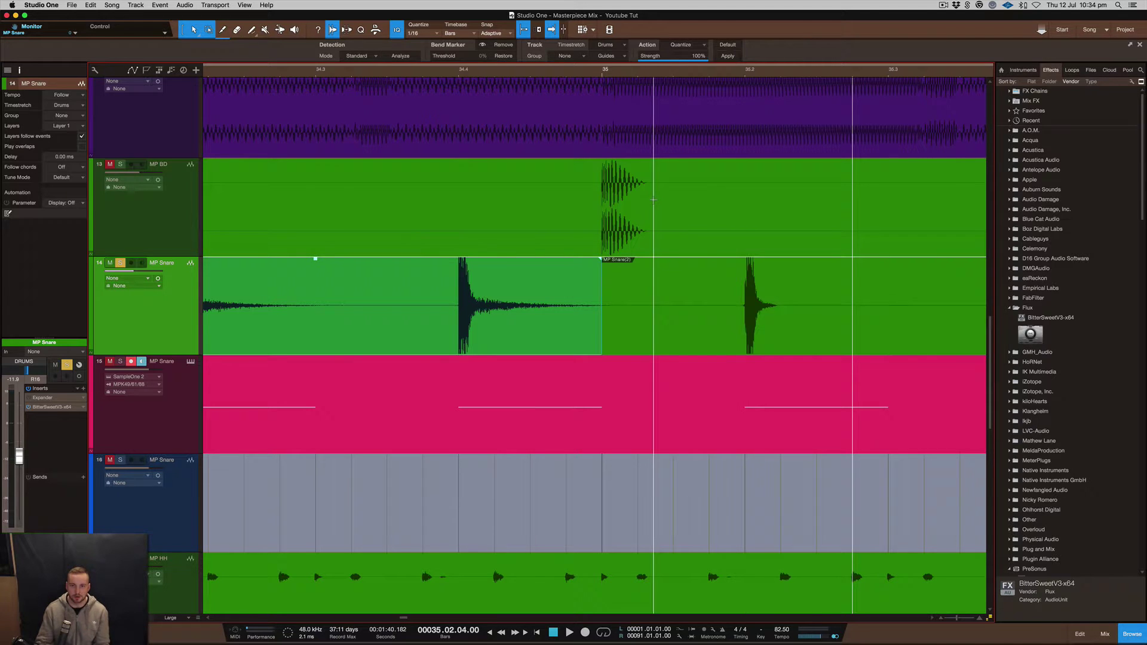
pyautogui.scroll(4, 656, 197)
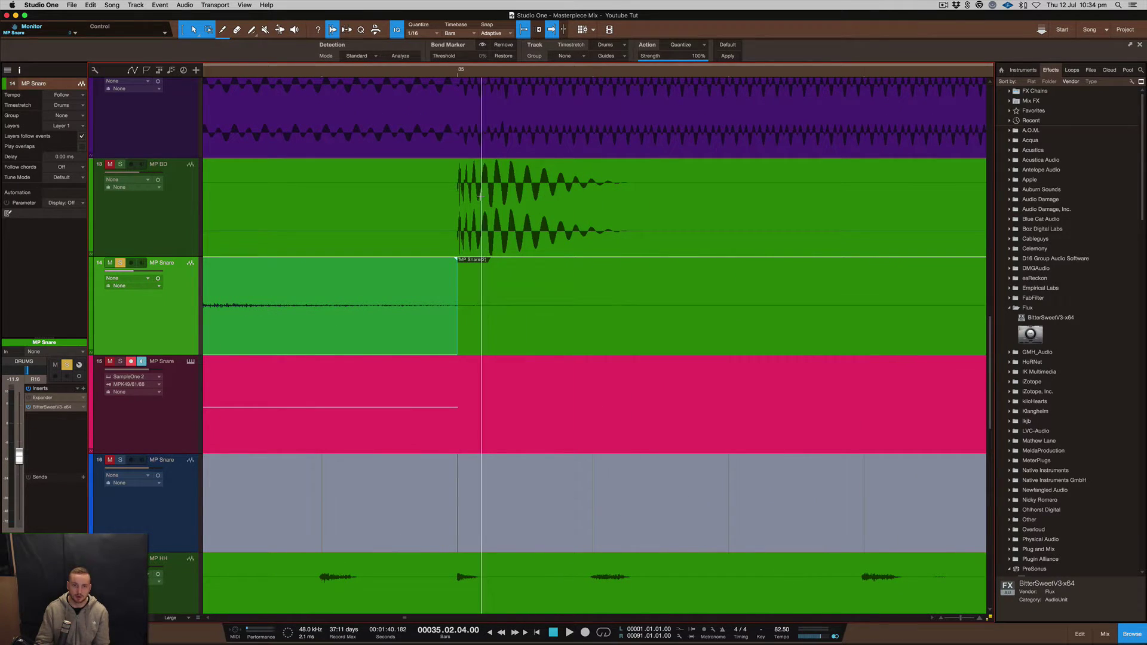
pyautogui.scroll(4, 484, 194)
pyautogui.scroll(2, 483, 193)
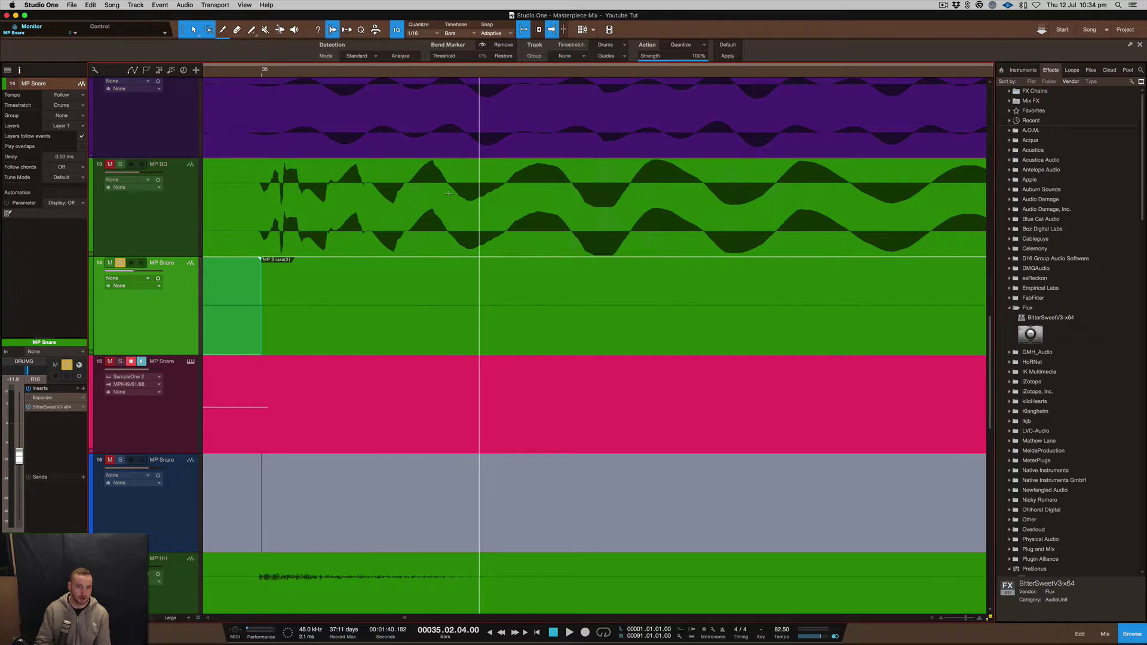
pyautogui.scroll(2, 290, 169)
pyautogui.scroll(3, 290, 169)
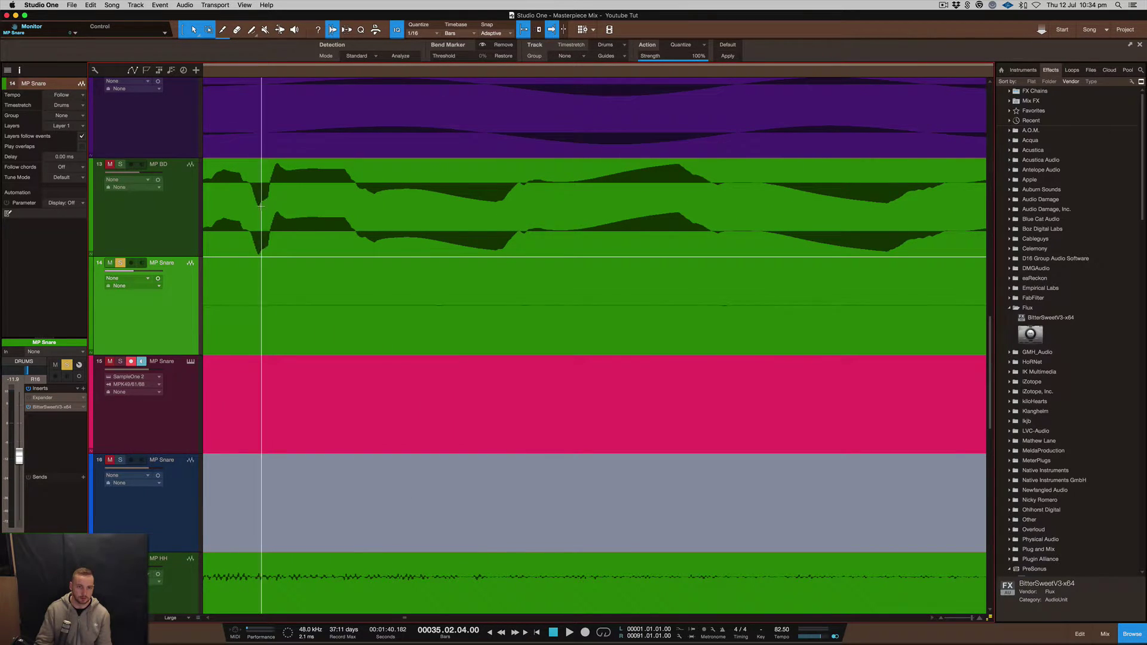
pyautogui.scroll(-3, 259, 213)
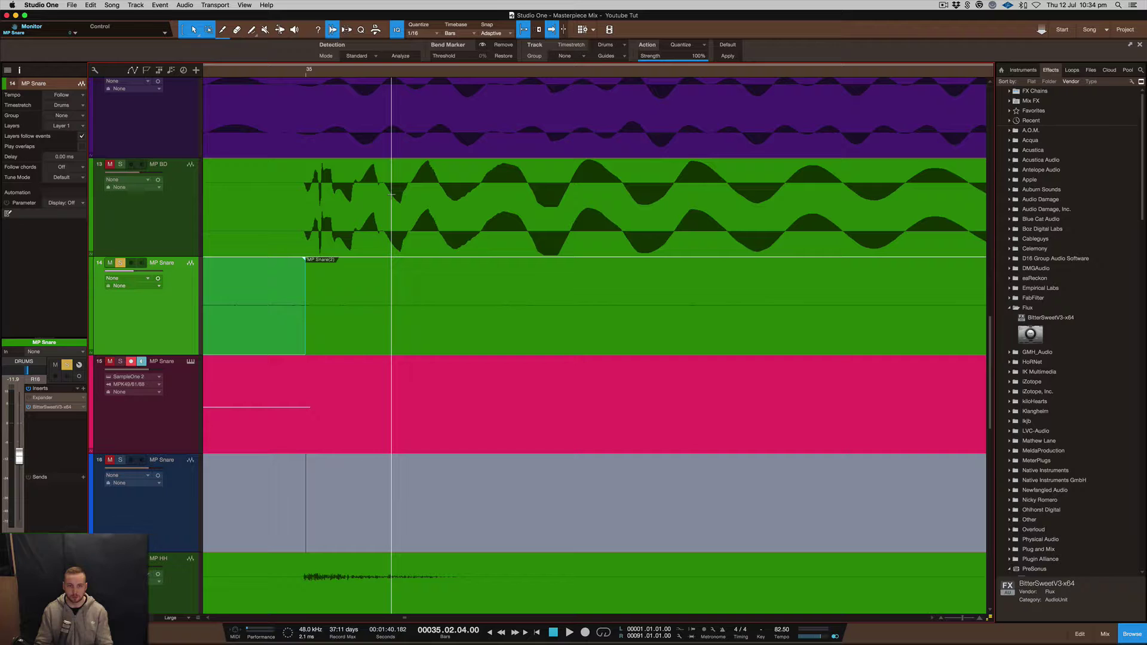
pyautogui.scroll(-4, 586, 218)
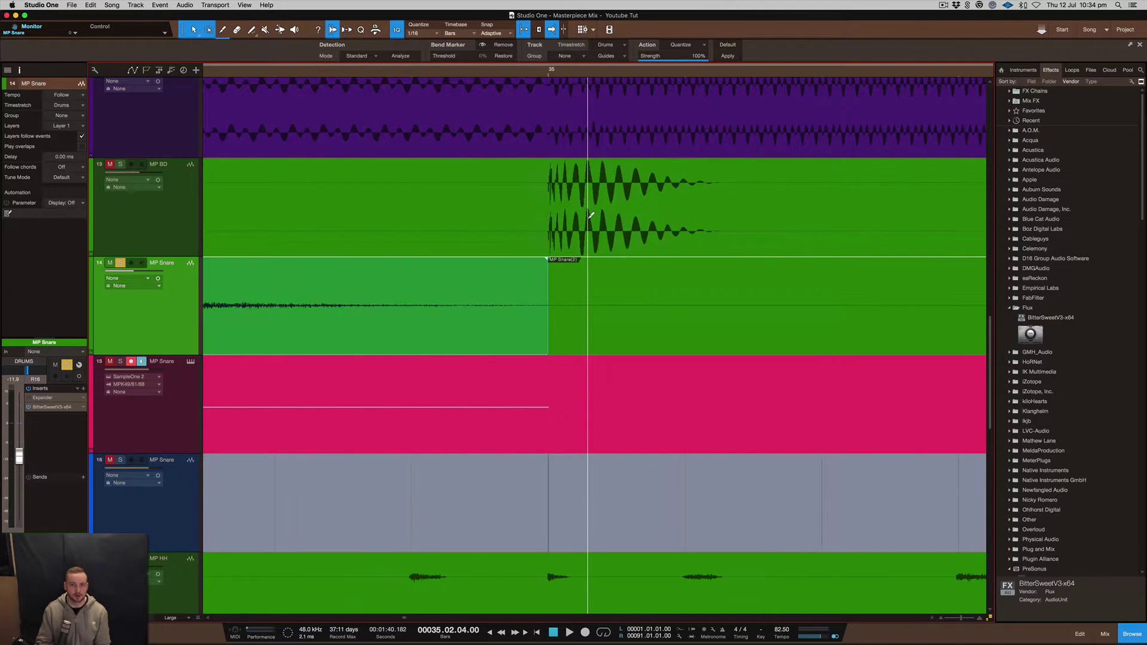
# Split the snare event after the 35.2 hit's tail and before the 35.4 hit, and delete the section between.
pyautogui.scroll(-5, 589, 219)
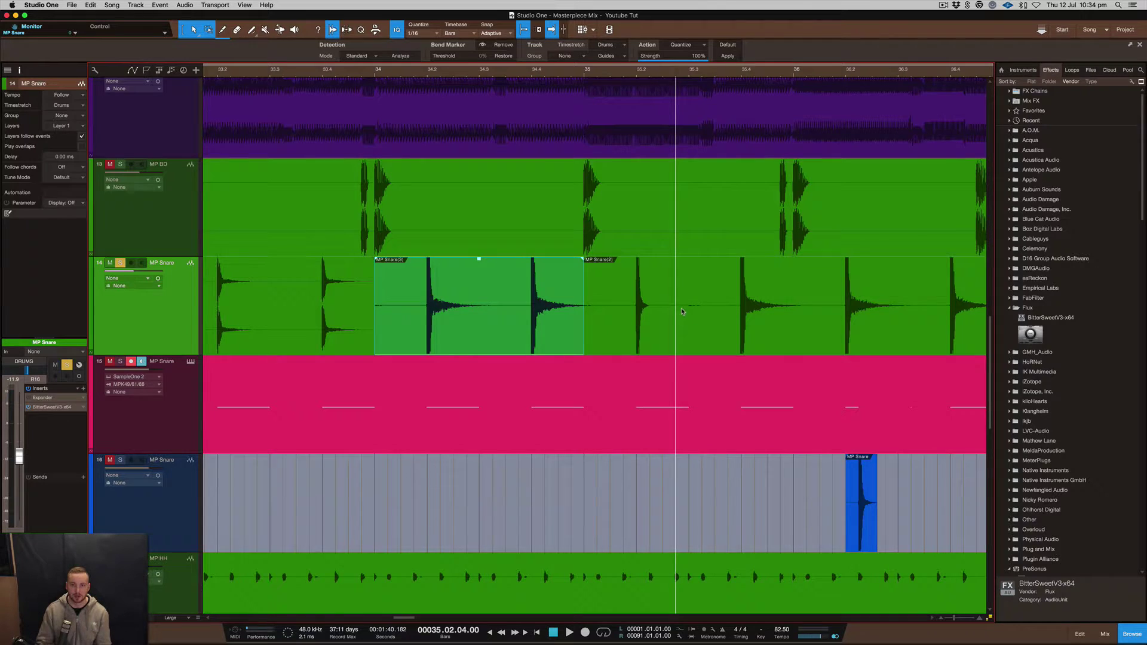
pyautogui.keyDown('alt'); pyautogui.click(711, 292); pyautogui.keyUp('alt')
pyautogui.keyDown('alt'); pyautogui.click(680, 303); pyautogui.keyUp('alt')
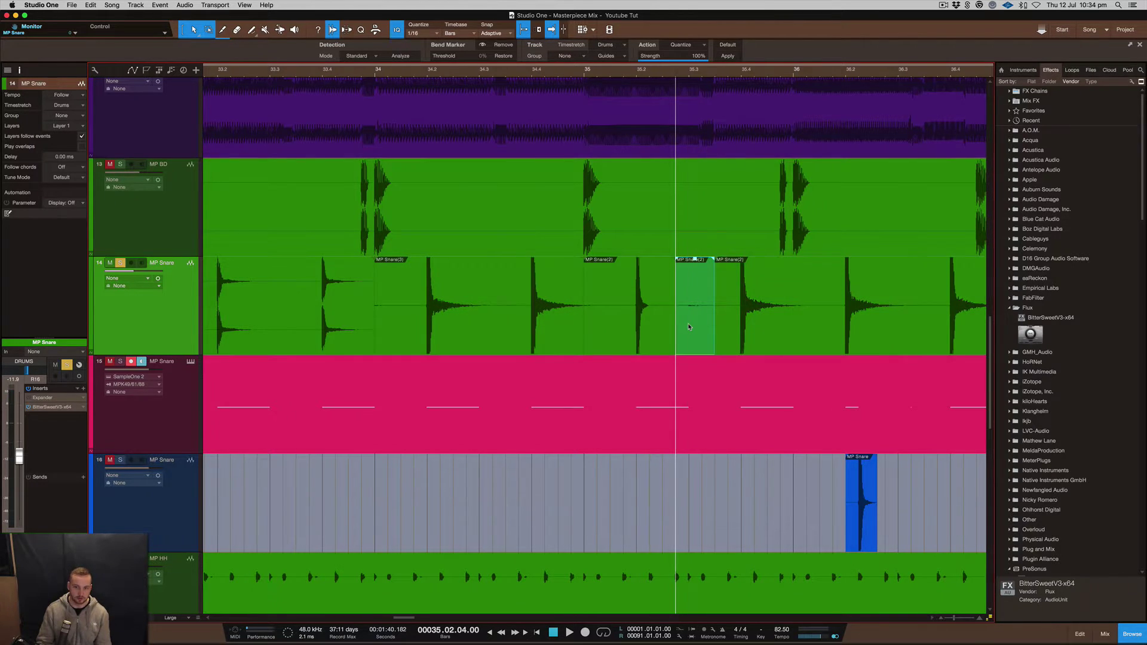
pyautogui.press('Delete')
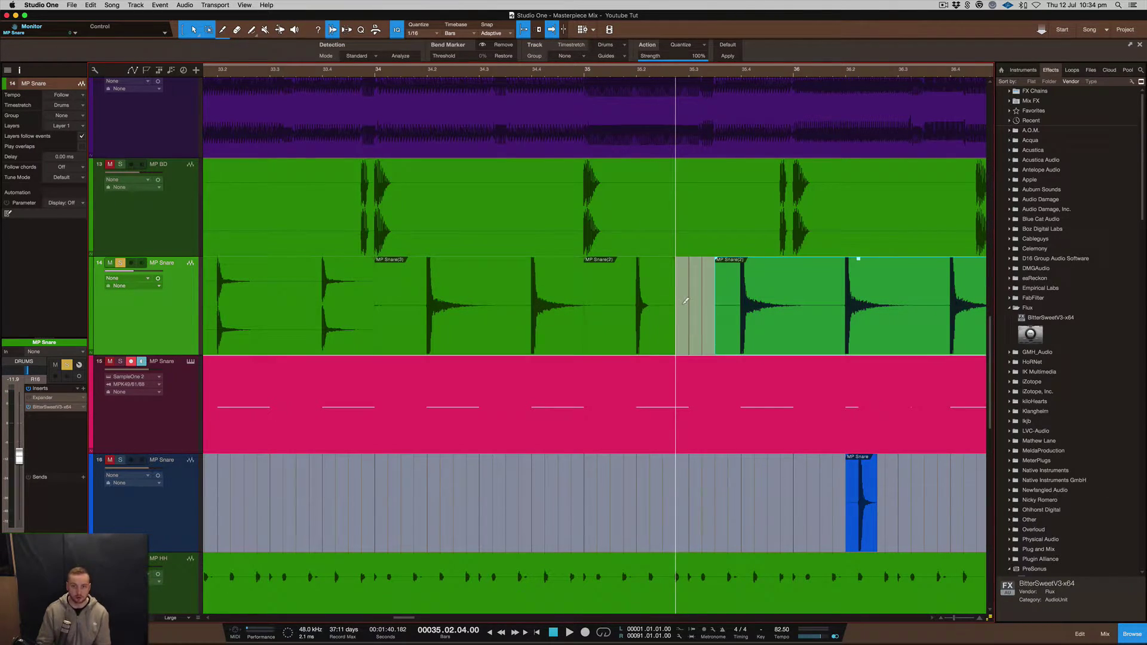
# Split the MP Snare event just before the hit at 35.2 to isolate that hit as its own slice.
pyautogui.scroll(-3, 683, 304)
pyautogui.scroll(5, 671, 299)
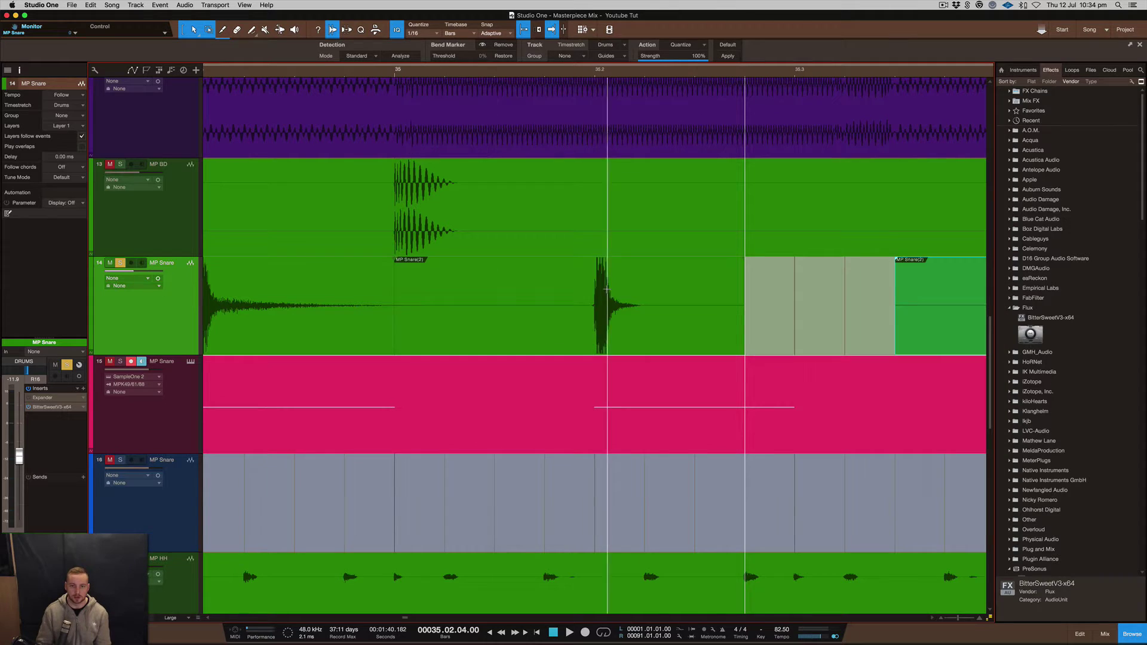
pyautogui.keyDown('alt'); pyautogui.click(573, 301); pyautogui.keyUp('alt')
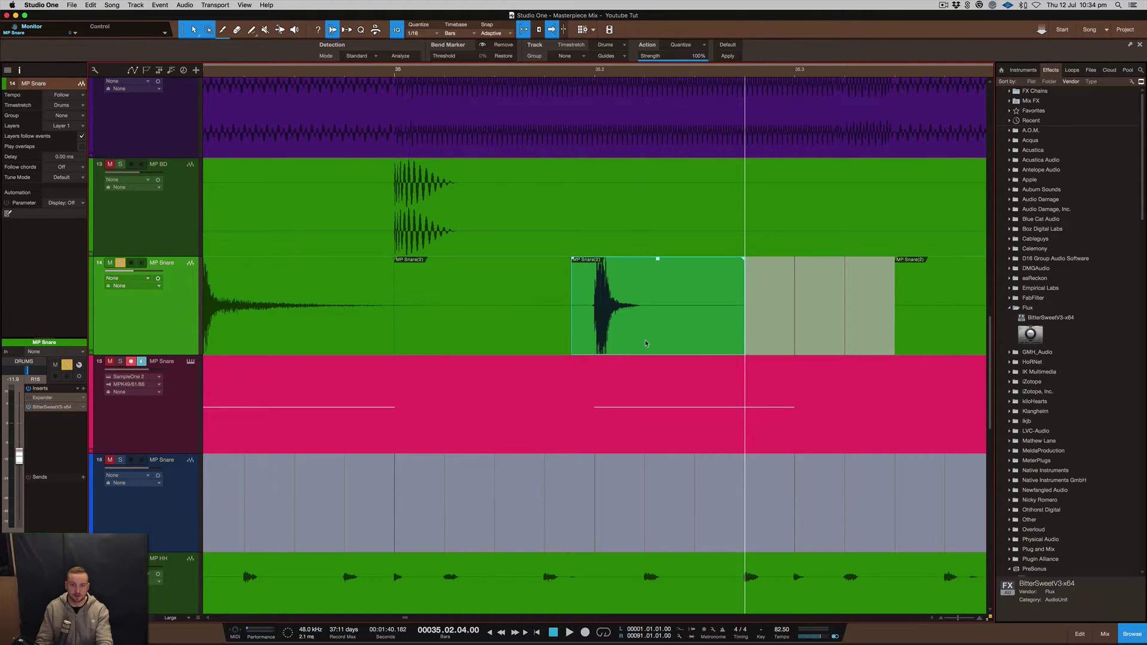
# Send the isolated 35.2 snare slice to a new SampleOne instrument and set the sample's start and end markers around the hit.
pyautogui.hotkey('shift', 's')
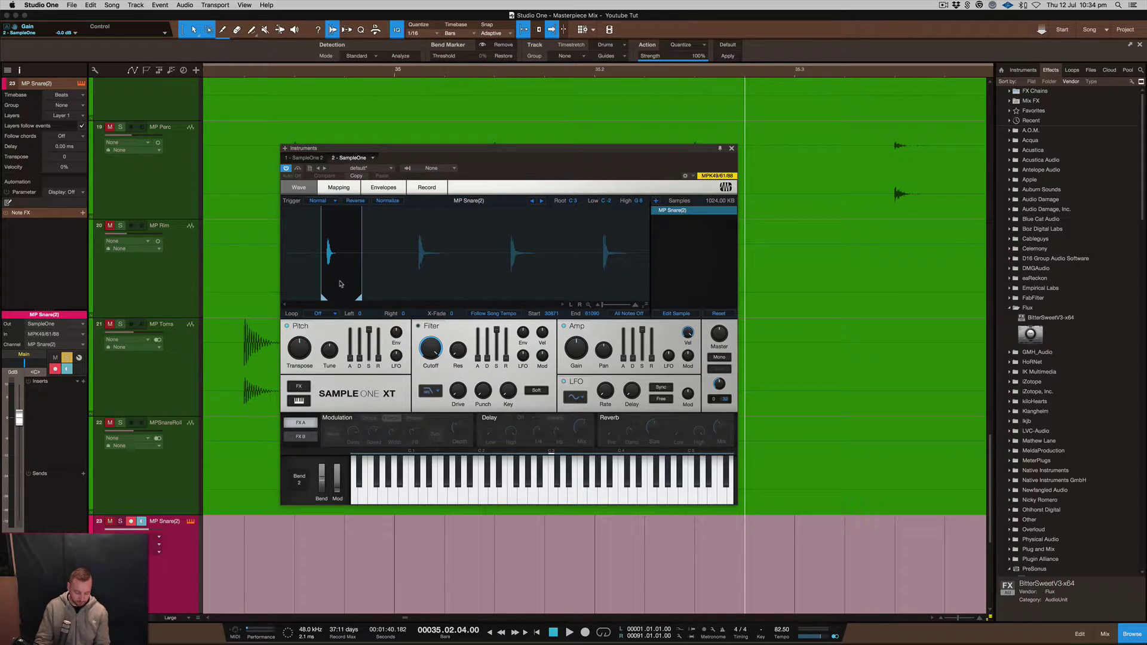
pyautogui.scroll(8, 340, 284)
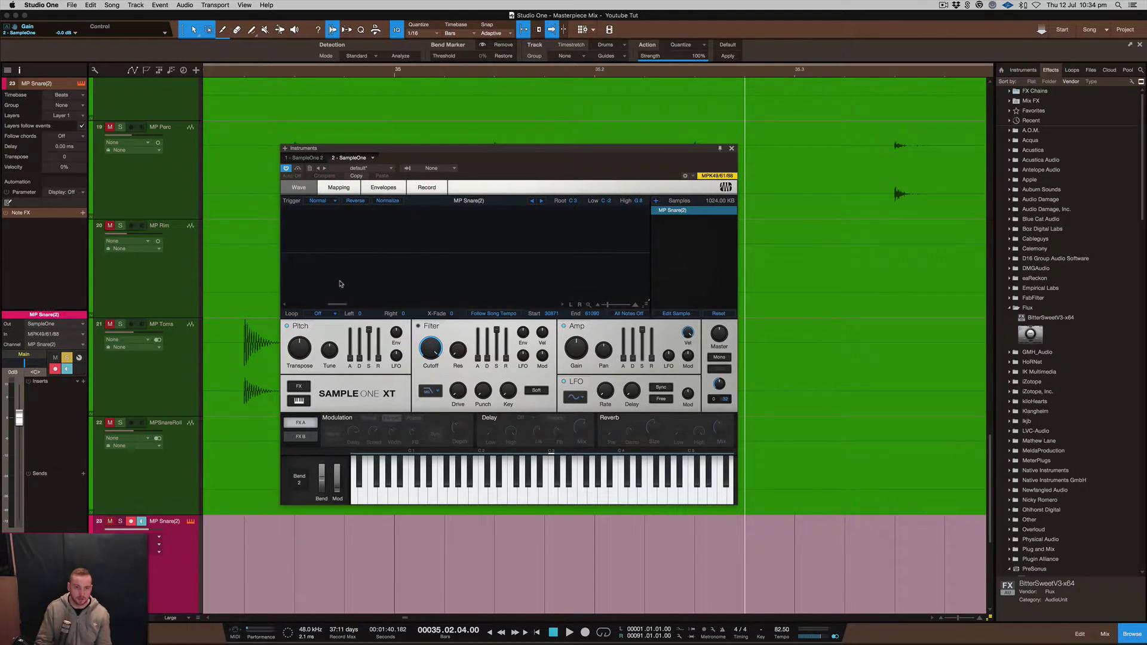
pyautogui.scroll(-3, 340, 284)
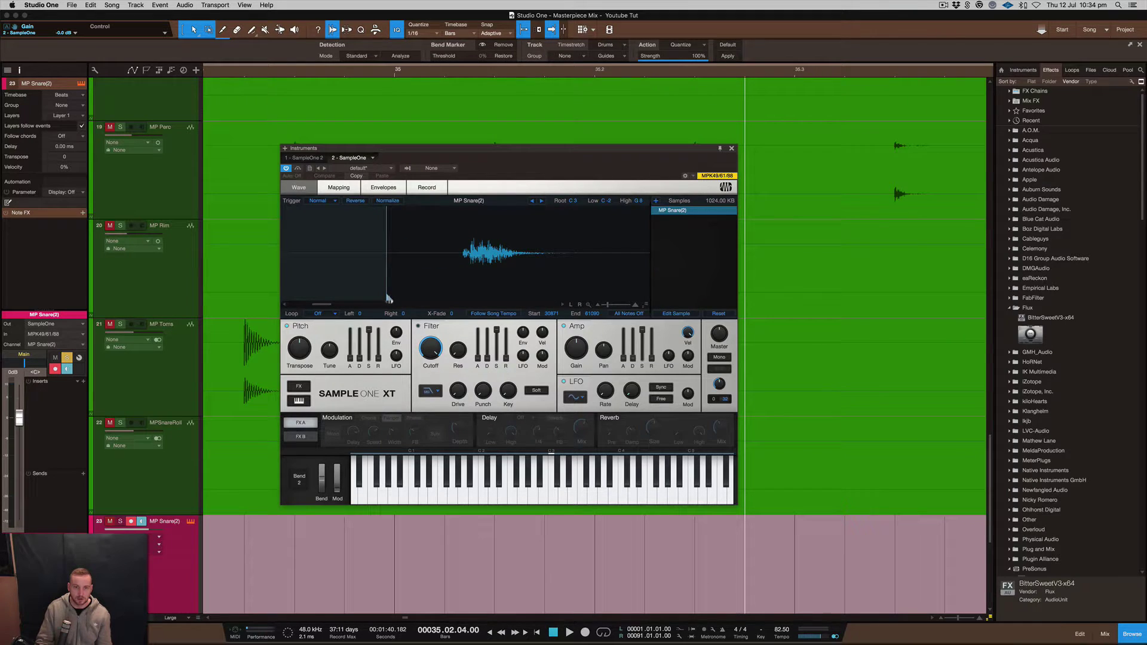
pyautogui.moveTo(389, 296); pyautogui.dragTo(585, 298)
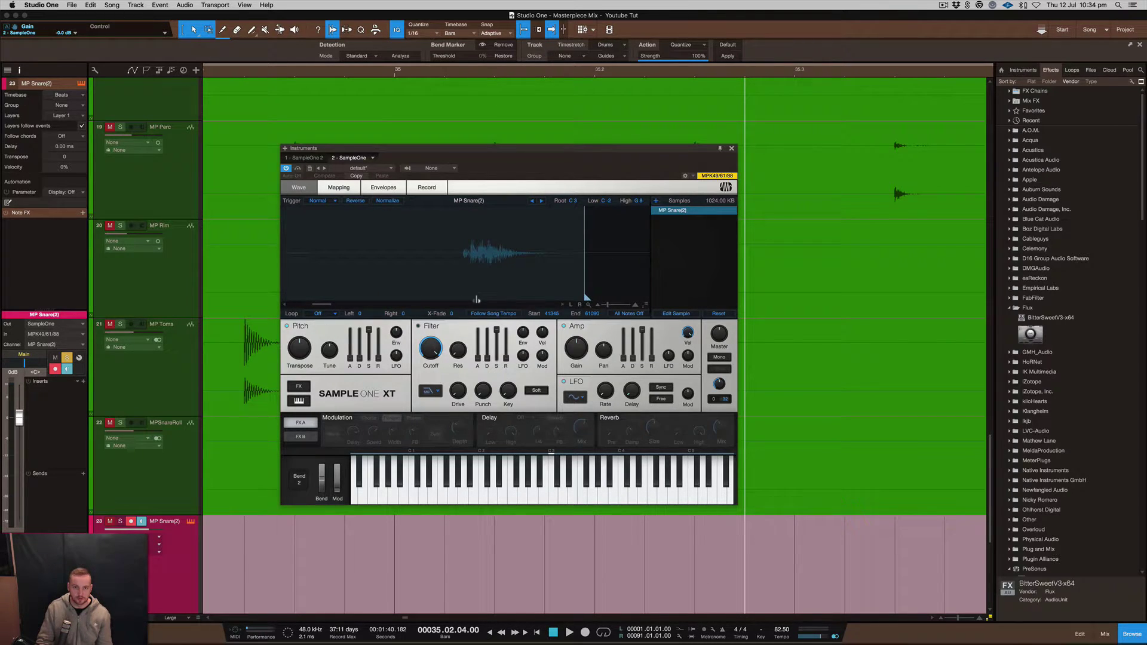
pyautogui.hscroll(5, 567, 279)
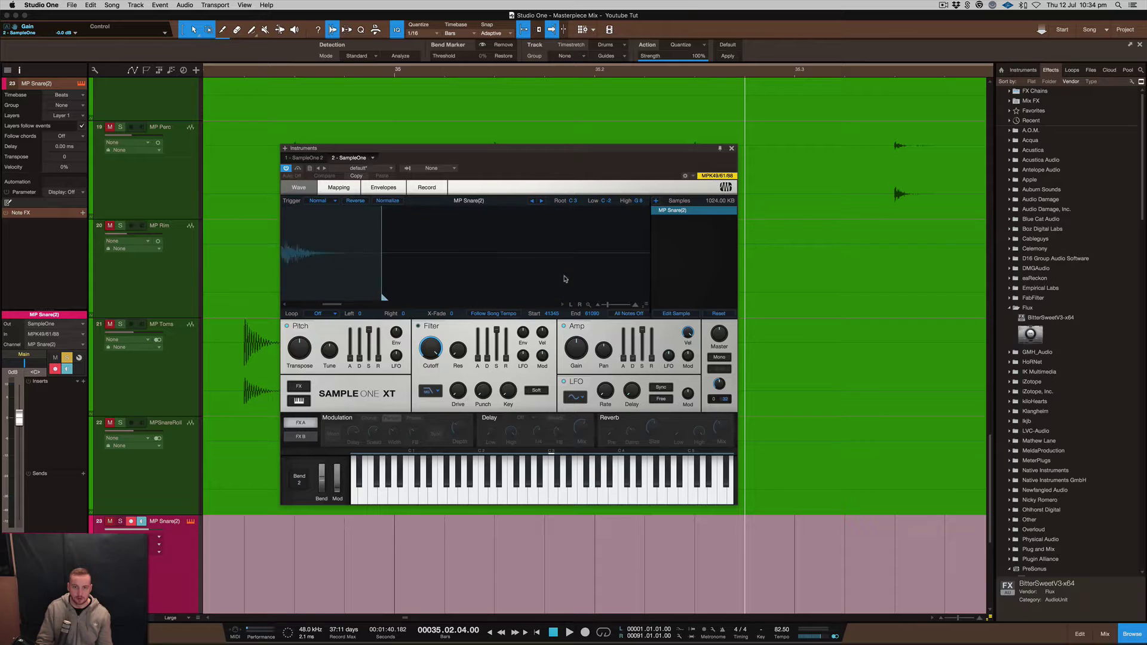
pyautogui.hscroll(-6, 566, 279)
pyautogui.hscroll(2, 567, 279)
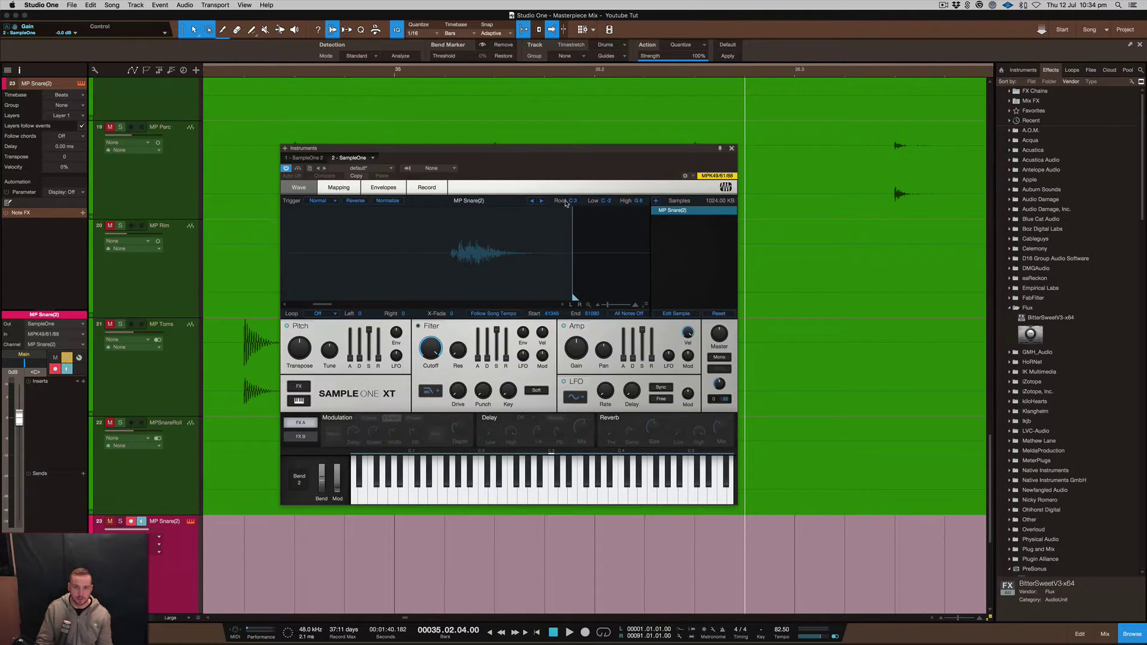
pyautogui.scroll(-8, 530, 253)
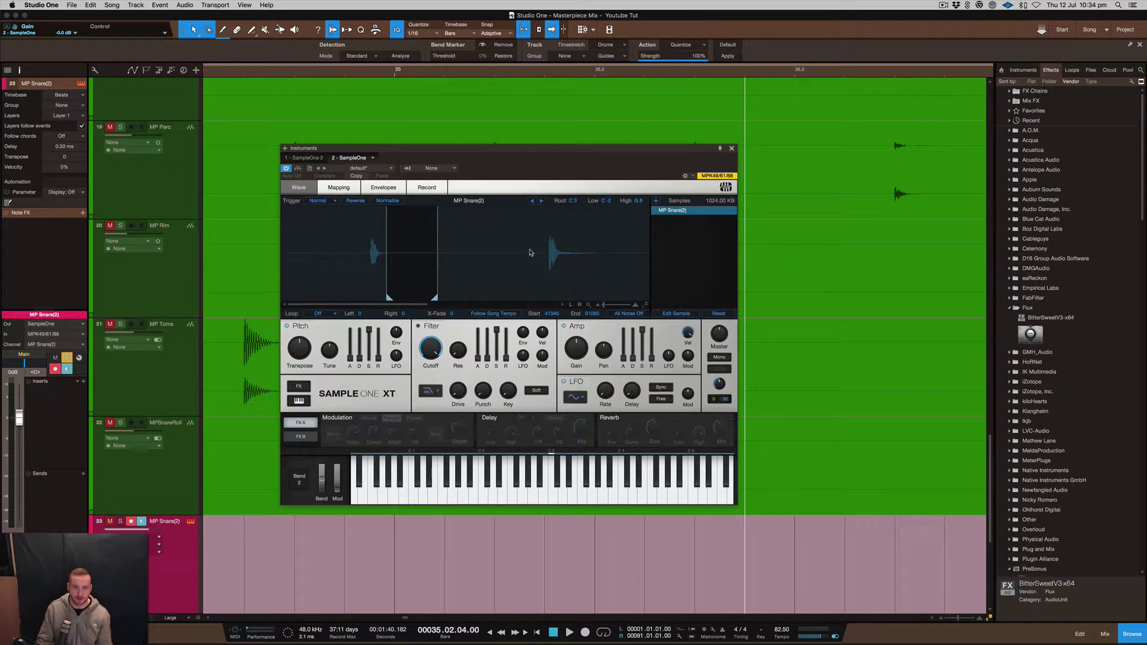
pyautogui.moveTo(388, 299)
pyautogui.mouseDown()
pyautogui.moveTo(361, 299)
pyautogui.moveTo(396, 298)
pyautogui.moveTo(385, 300)
pyautogui.mouseUp()
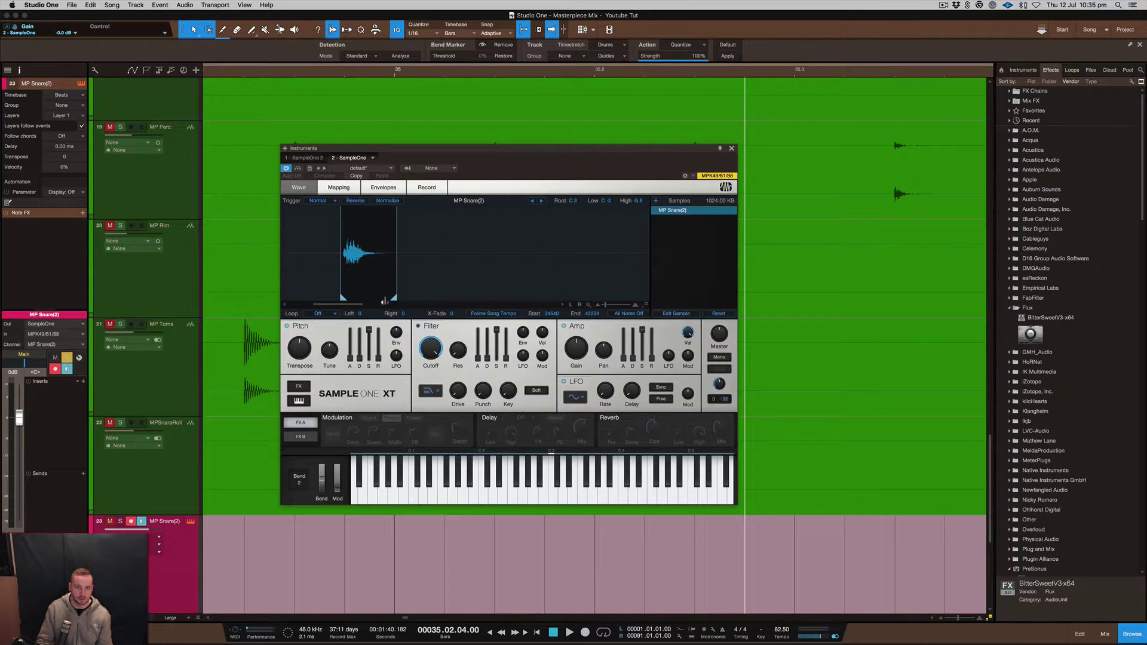
# Fine-tune the sample's start marker in SampleOne so it sits right at the snare's first transient.
pyautogui.scroll(3, 384, 301)
pyautogui.hscroll(-4, 388, 302)
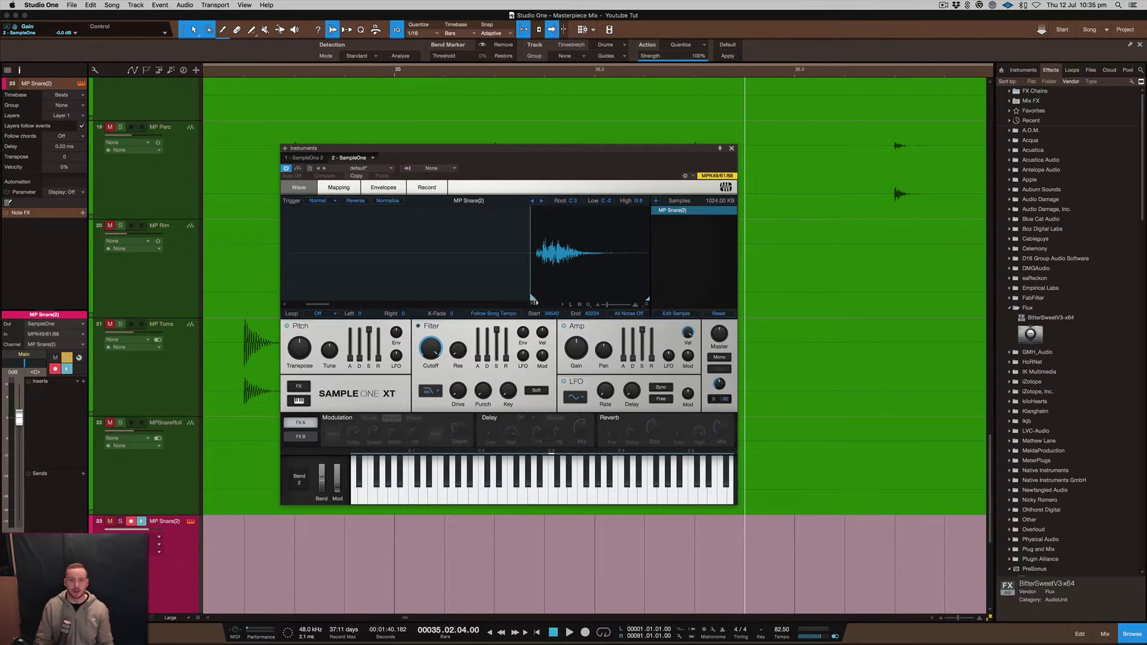
pyautogui.moveTo(533, 301); pyautogui.dragTo(536, 296)
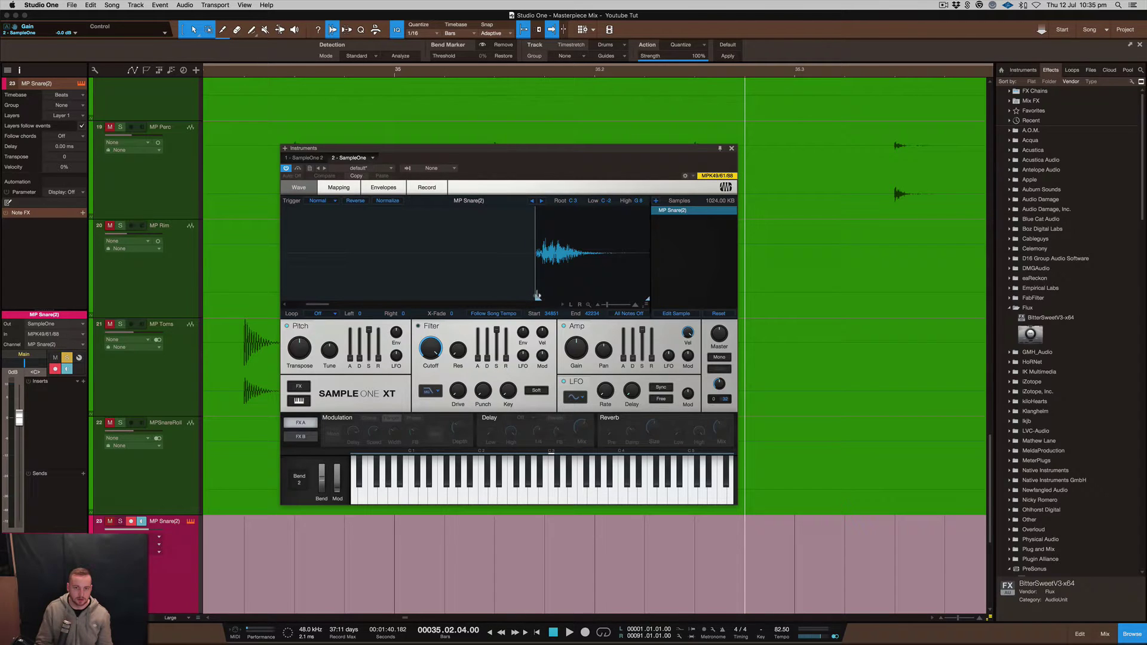
pyautogui.scroll(7, 537, 295)
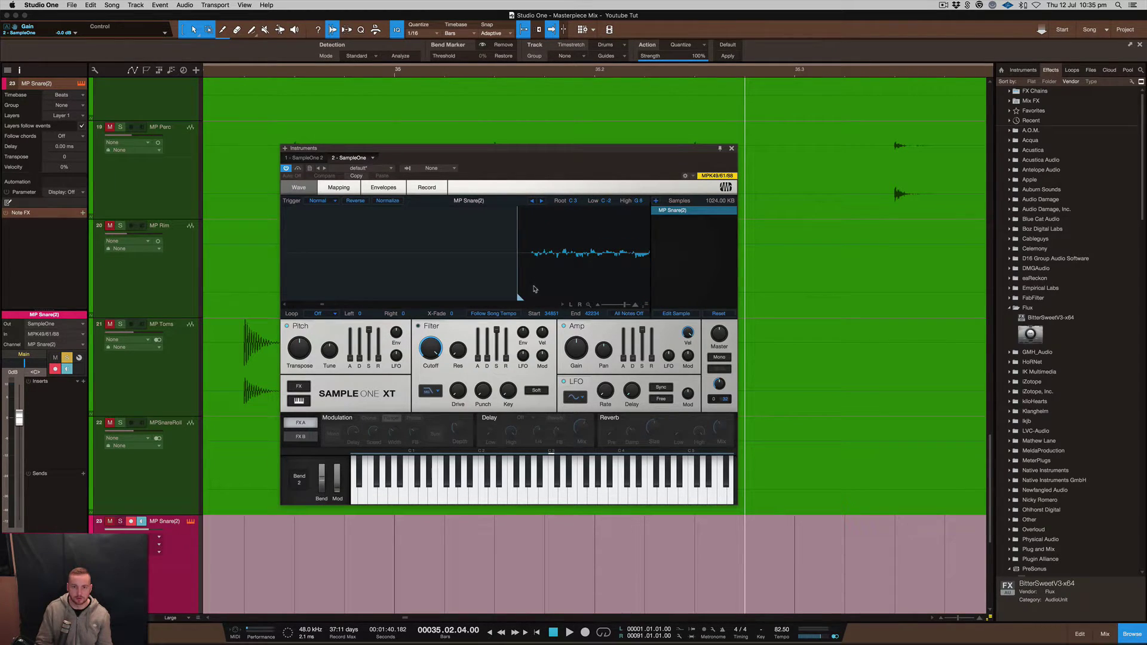
pyautogui.moveTo(520, 296); pyautogui.dragTo(523, 295)
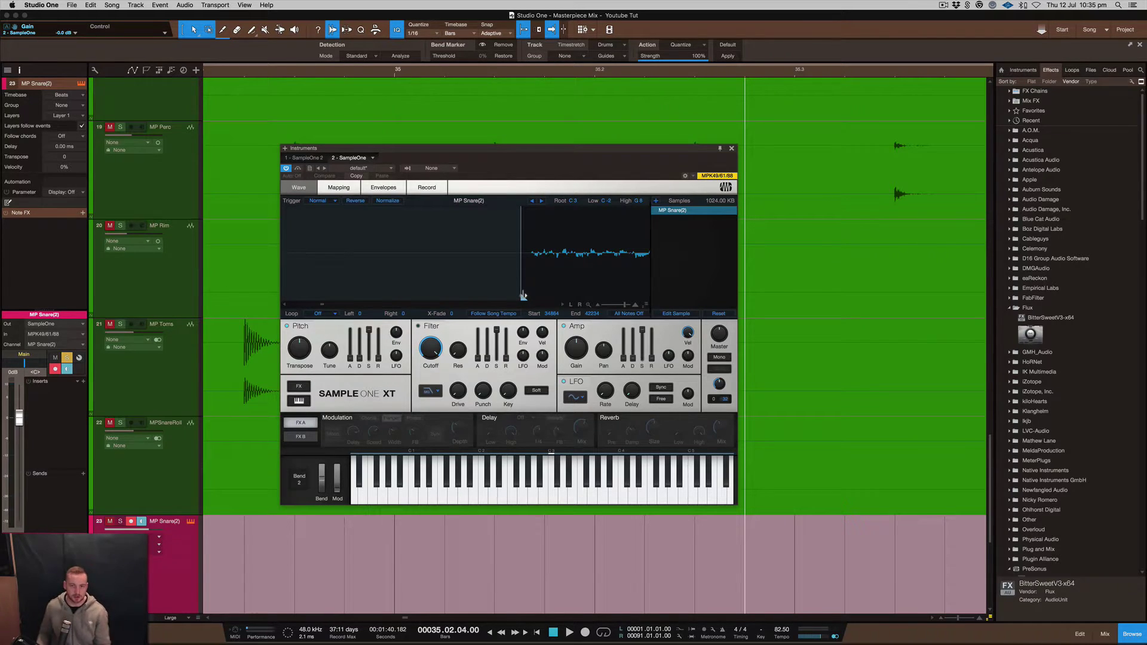
pyautogui.hscroll(3, 524, 295)
pyautogui.hscroll(-5, 523, 294)
pyautogui.hscroll(4, 523, 295)
pyautogui.hscroll(-4, 523, 295)
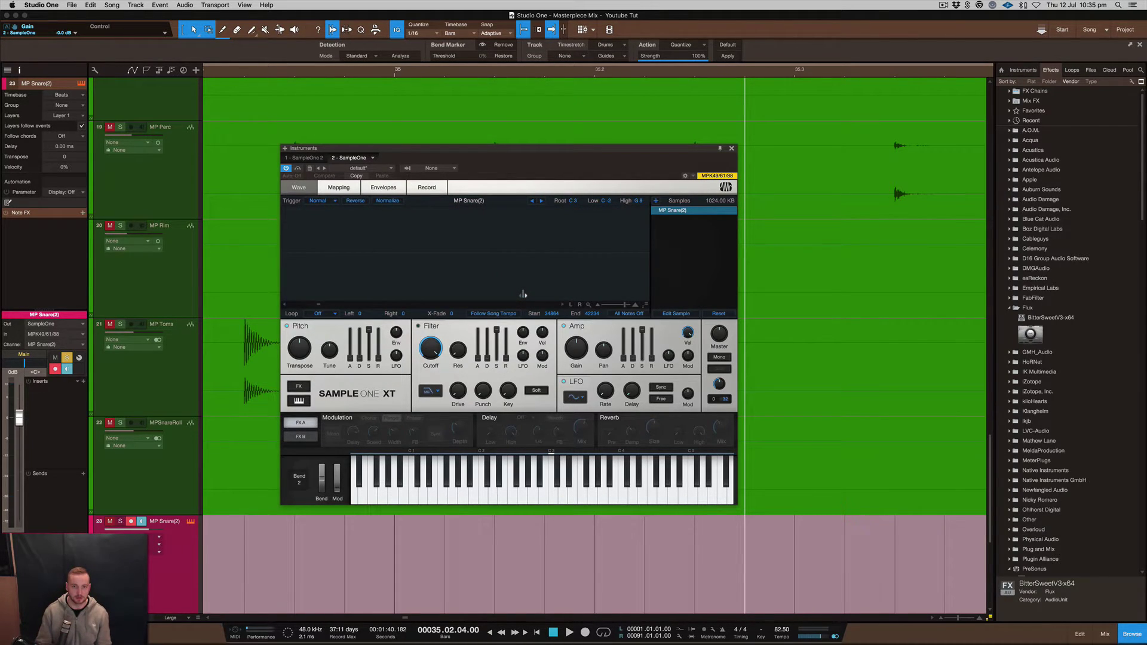
pyautogui.scroll(-8, 523, 295)
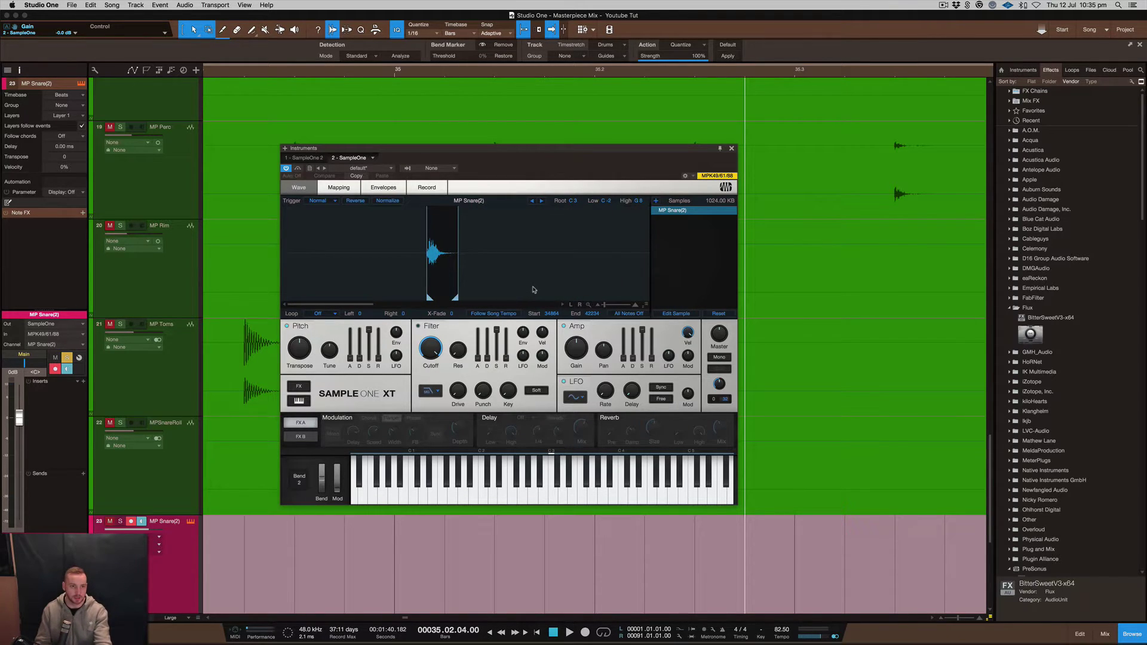
# Solo the MP Snare(2) instrument track, close the SampleOne window, and remove the track together with its instrument.
pyautogui.click(121, 522)
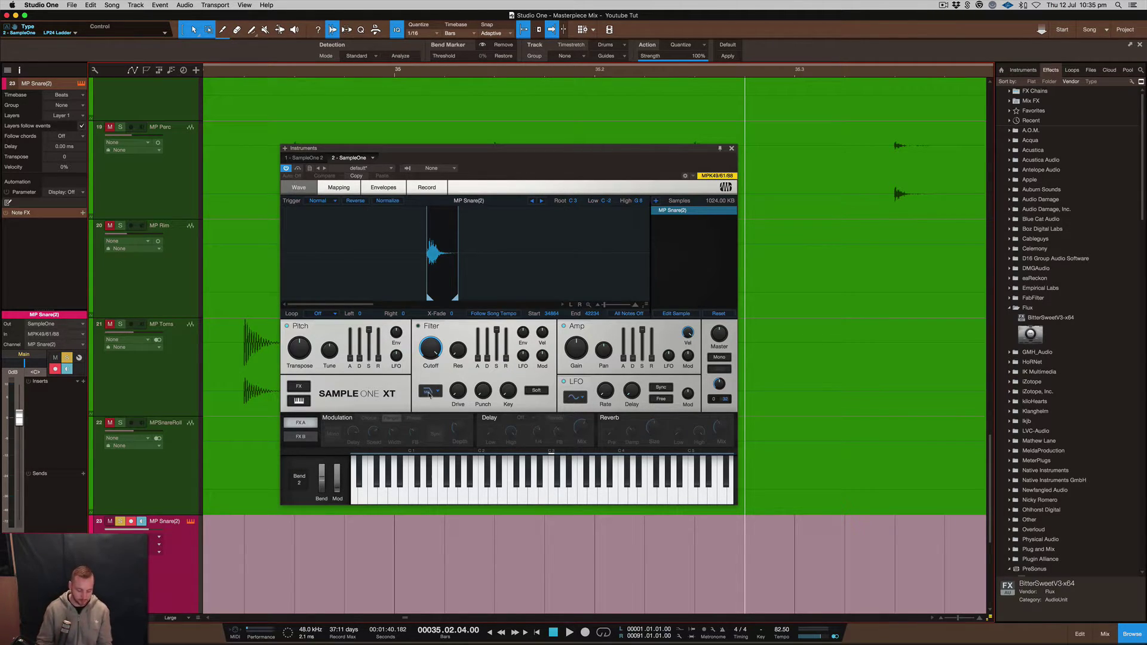
pyautogui.click(731, 150)
pyautogui.rightClick(131, 359)
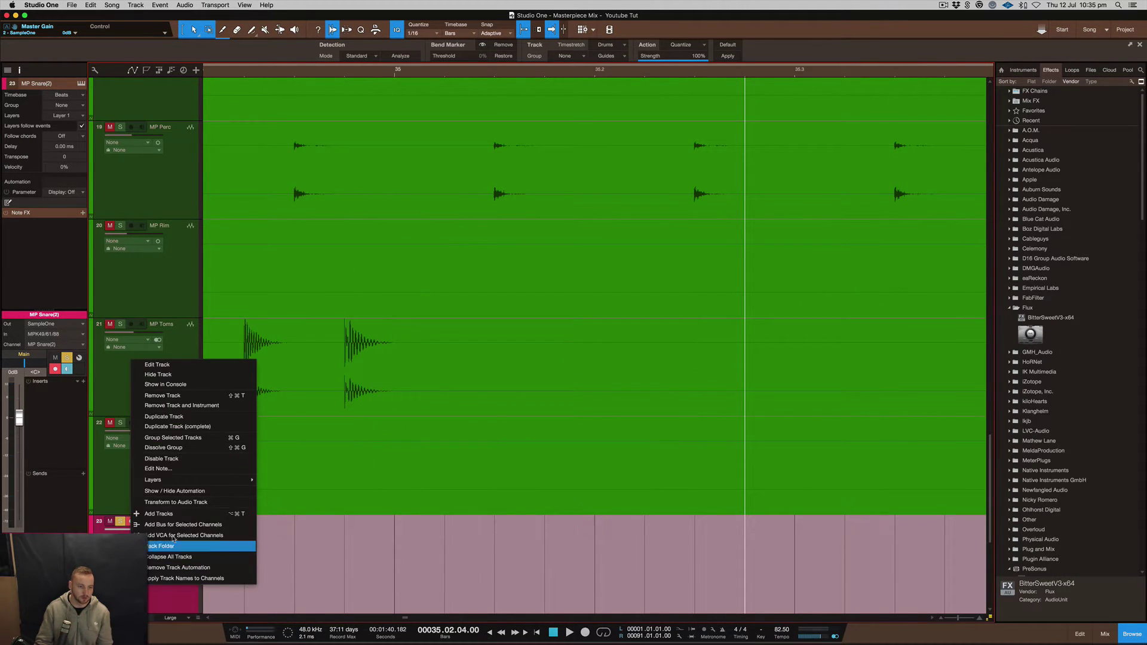
pyautogui.click(185, 406)
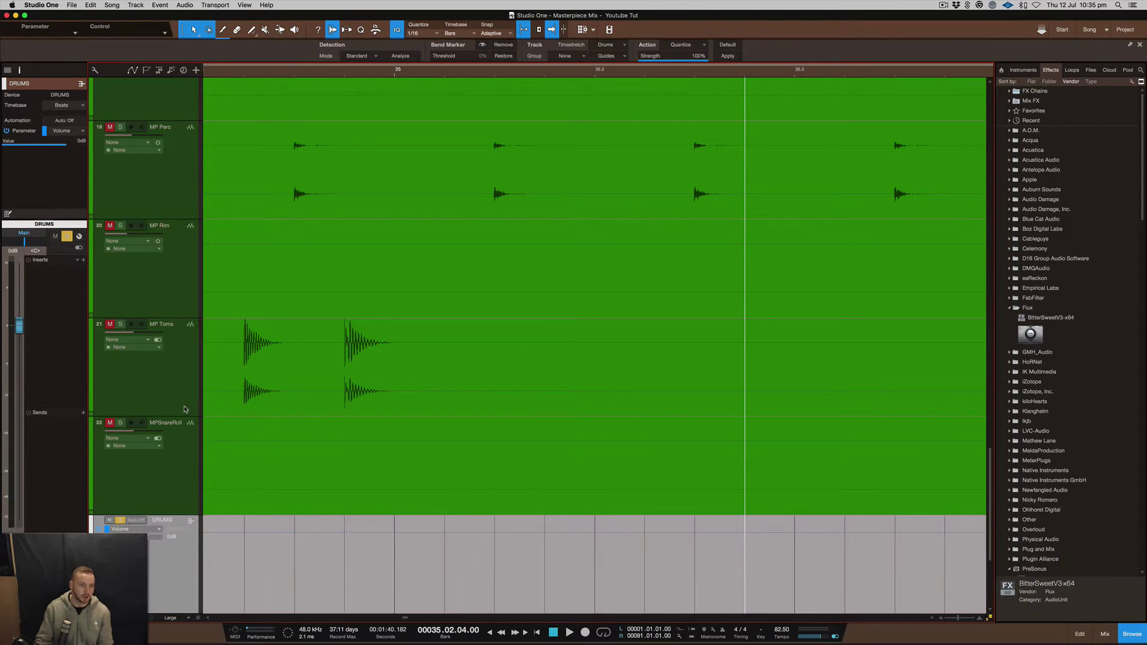
# Select the long MP Snare audio event following the edited hits and show the Audio Bend controls with Info View hidden.
pyautogui.scroll(-3, 467, 337)
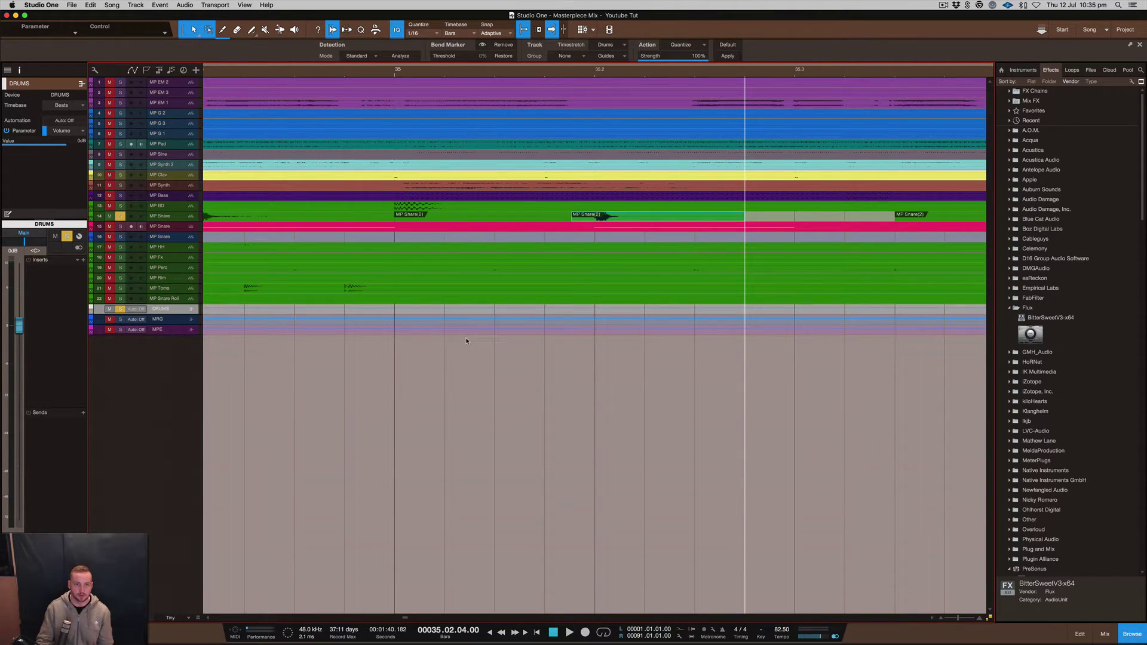
pyautogui.scroll(-6, 467, 337)
pyautogui.press('w')
pyautogui.press('w')
pyautogui.press('w')
pyautogui.press('w')
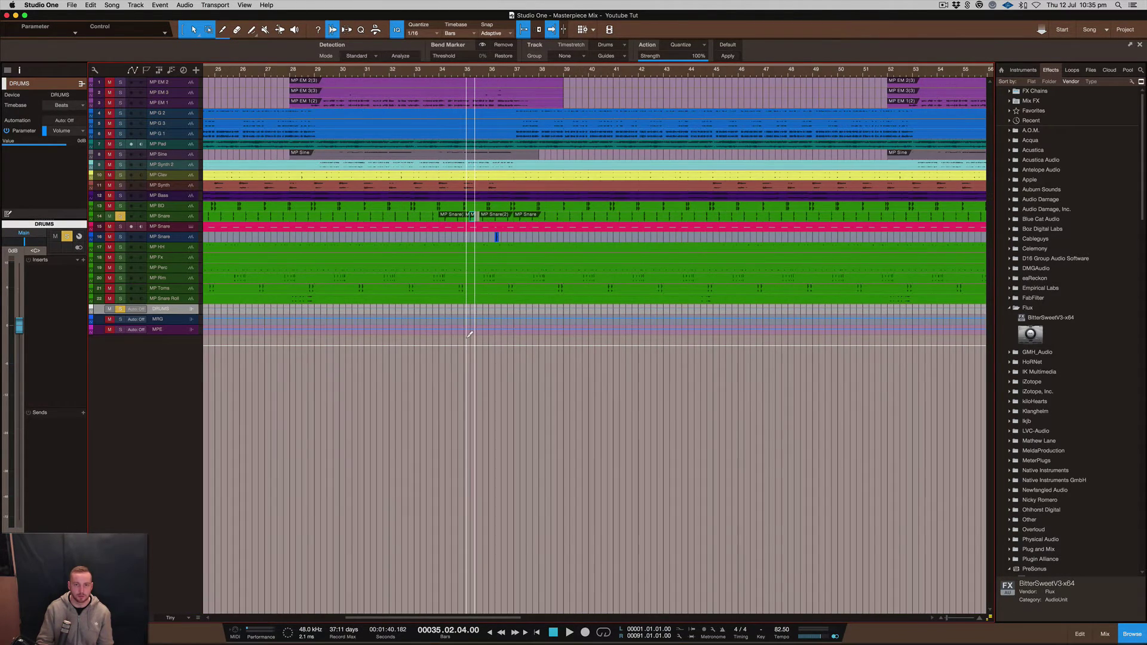
pyautogui.click(482, 218)
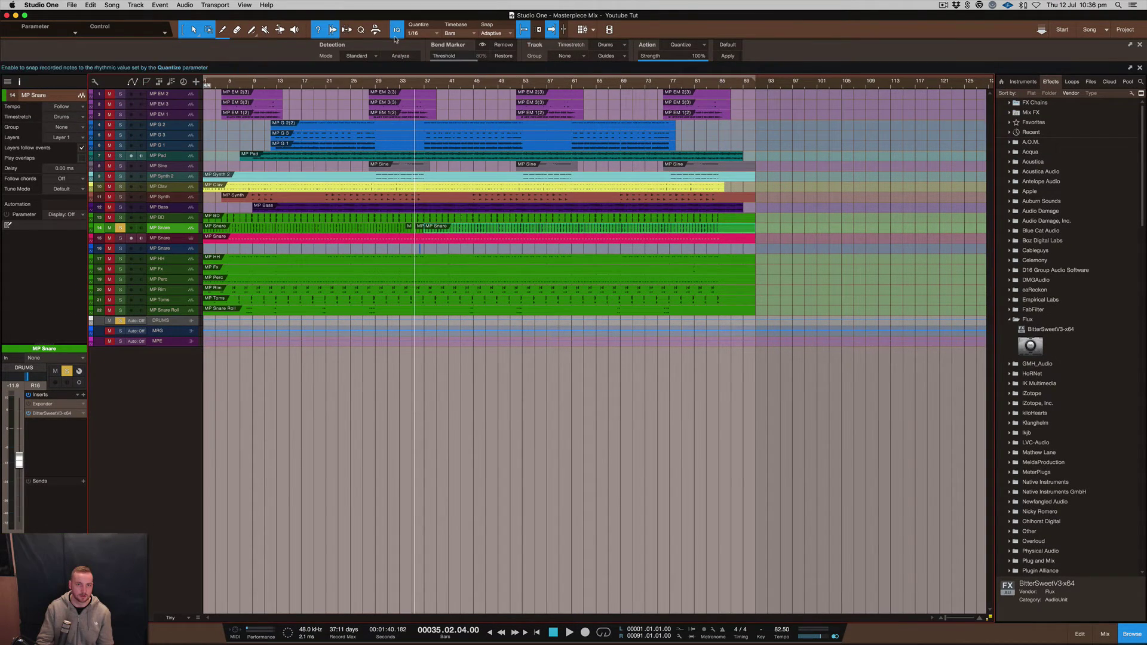
pyautogui.click(332, 30)
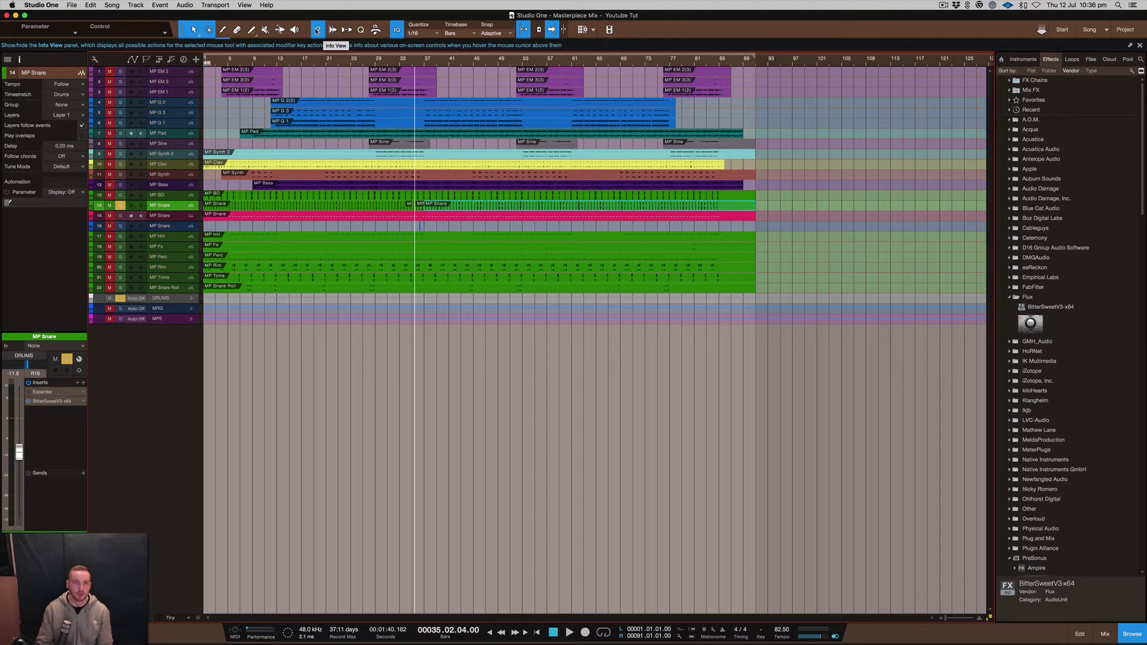
pyautogui.click(318, 29)
pyautogui.click(332, 30)
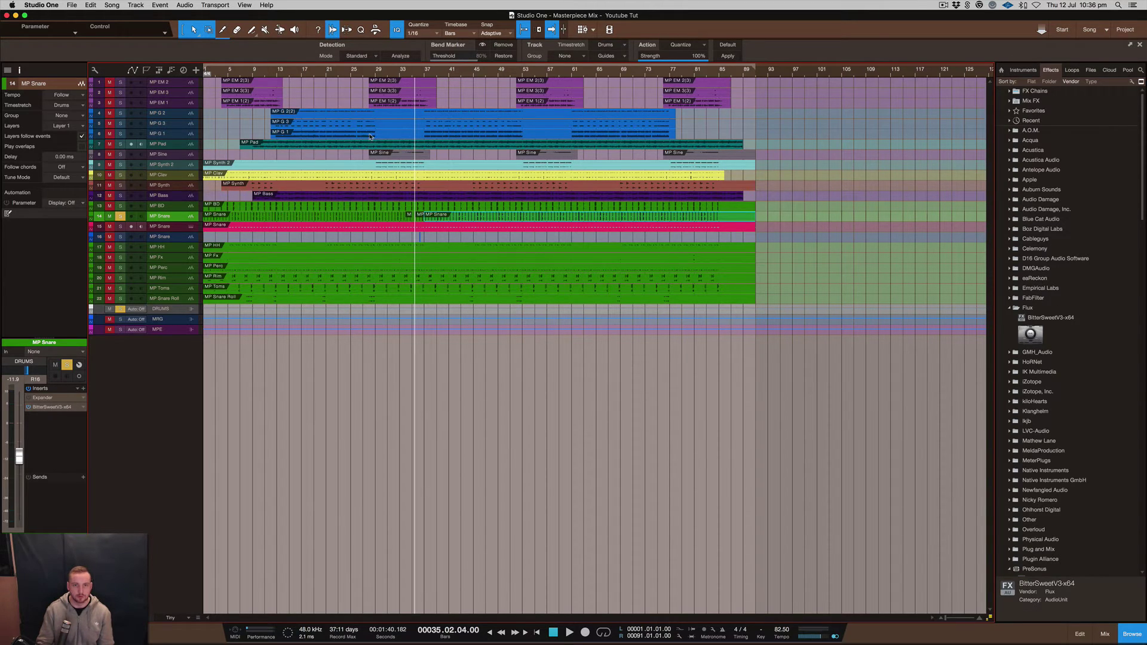
# Keep Standard detection and Drums timestretch, show the bend markers, and apply the Quantize action to the MP Snare event at 100% strength.
pyautogui.click(353, 56)
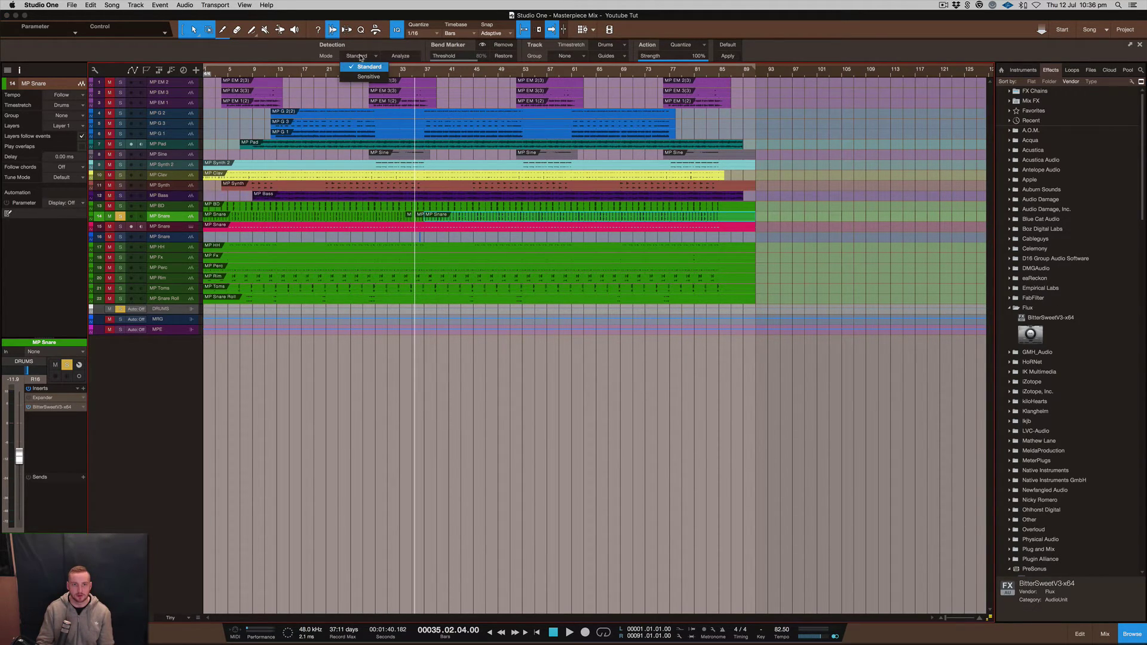
pyautogui.click(354, 58)
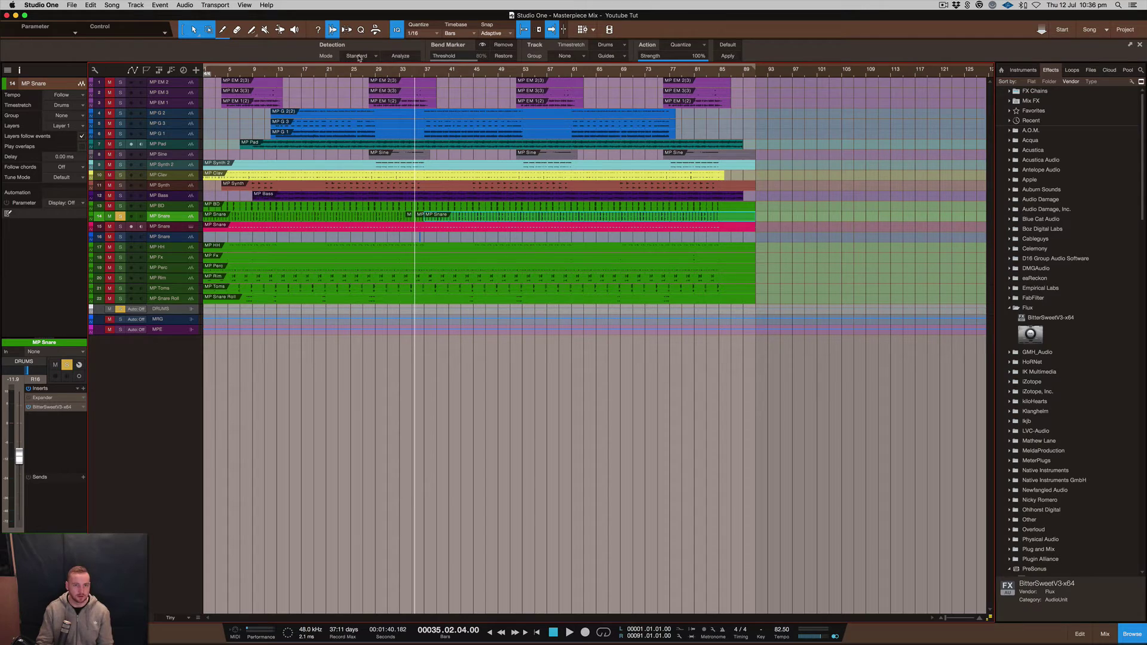
pyautogui.click(616, 46)
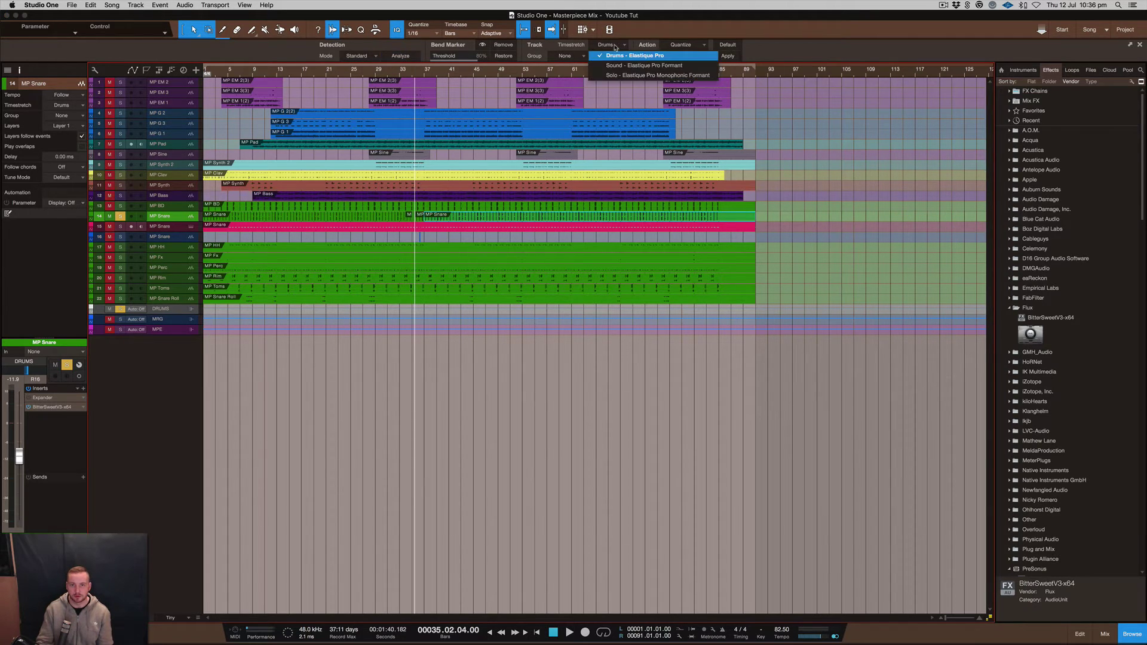
pyautogui.click(616, 46)
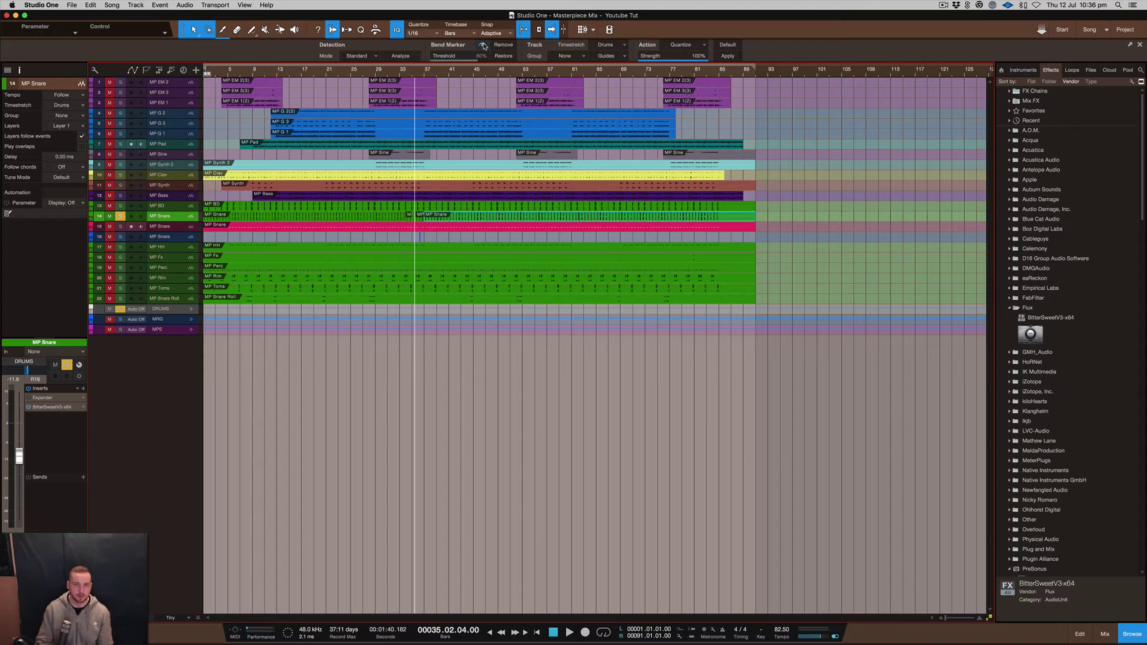
pyautogui.click(483, 45)
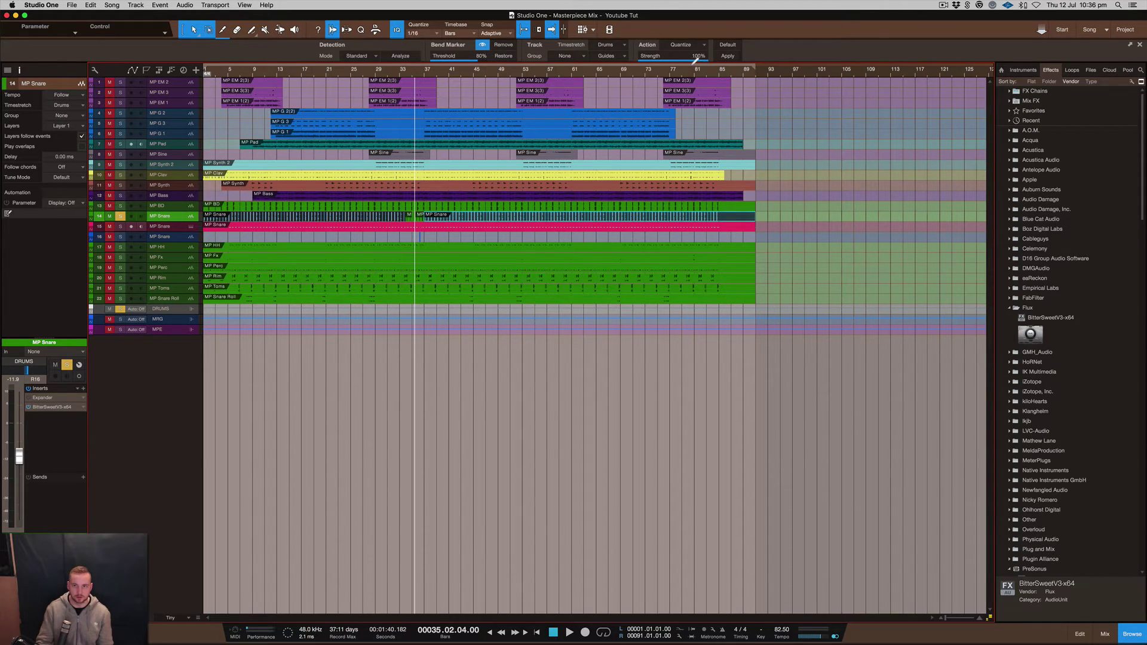
pyautogui.click(727, 56)
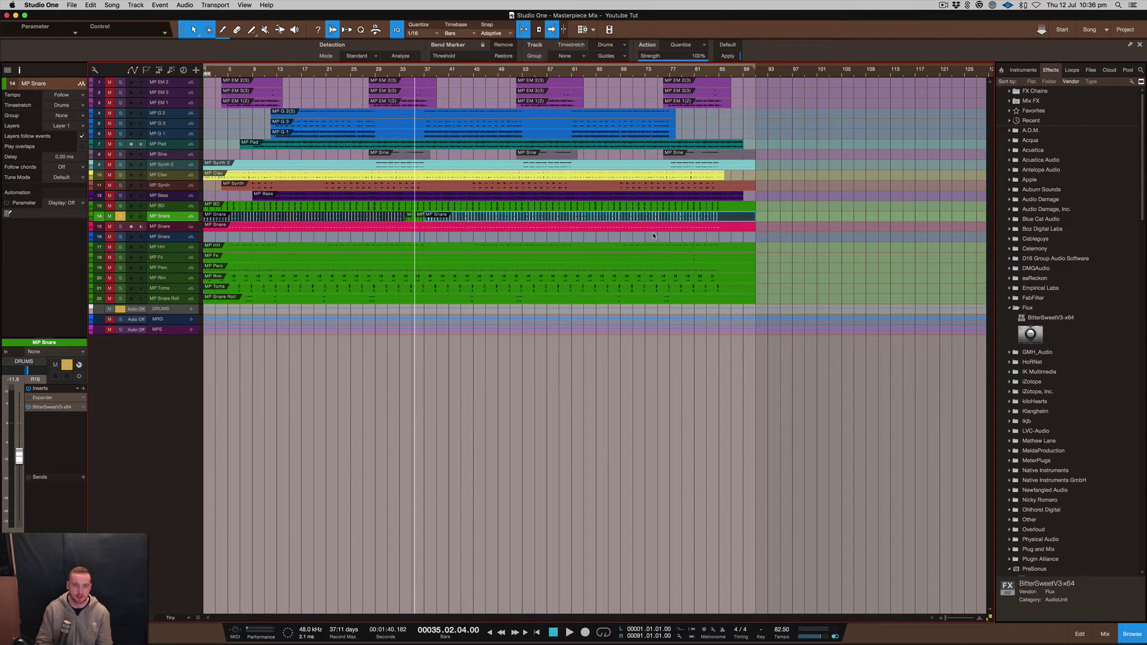
# Examine the bend markers on the MP Snare hits around 65.4 close up and select the MP Snare instrument track.
pyautogui.scroll(3, 656, 230)
pyautogui.scroll(4, 656, 231)
pyautogui.scroll(10, 537, 235)
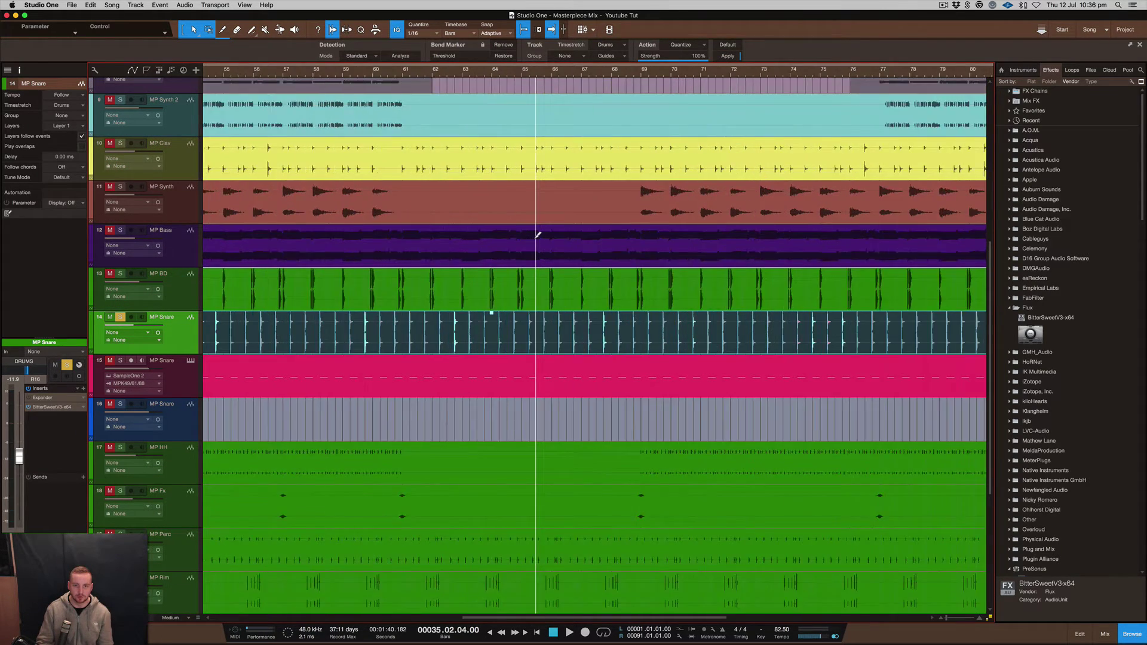
pyautogui.scroll(10, 597, 313)
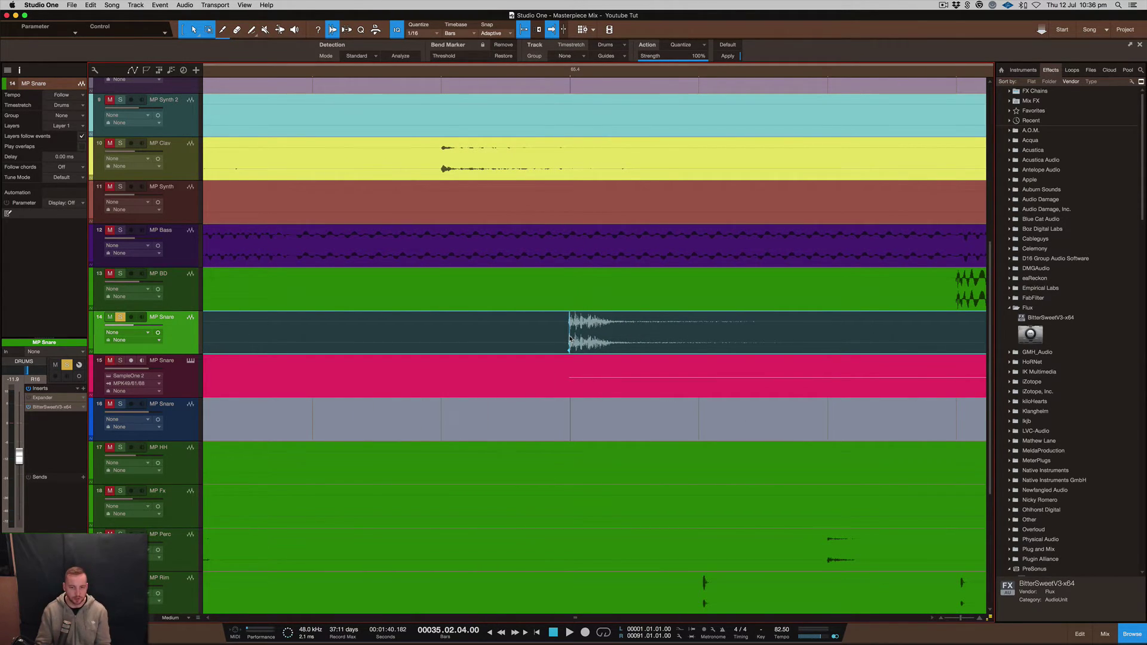
pyautogui.scroll(-10, 532, 340)
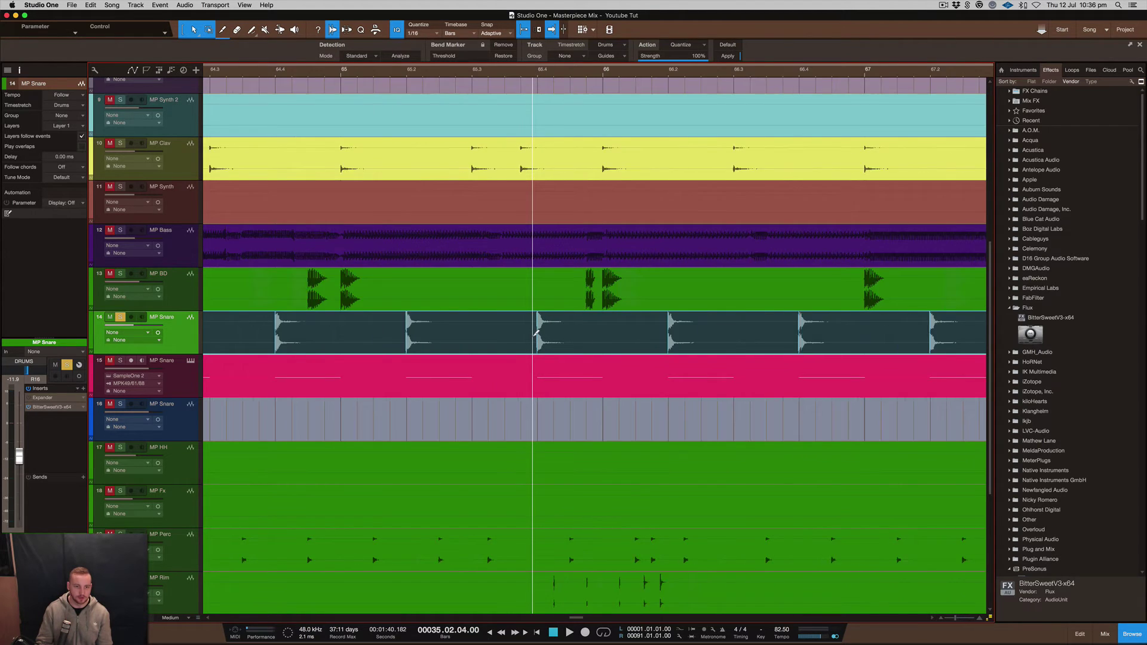
pyautogui.click(202, 386)
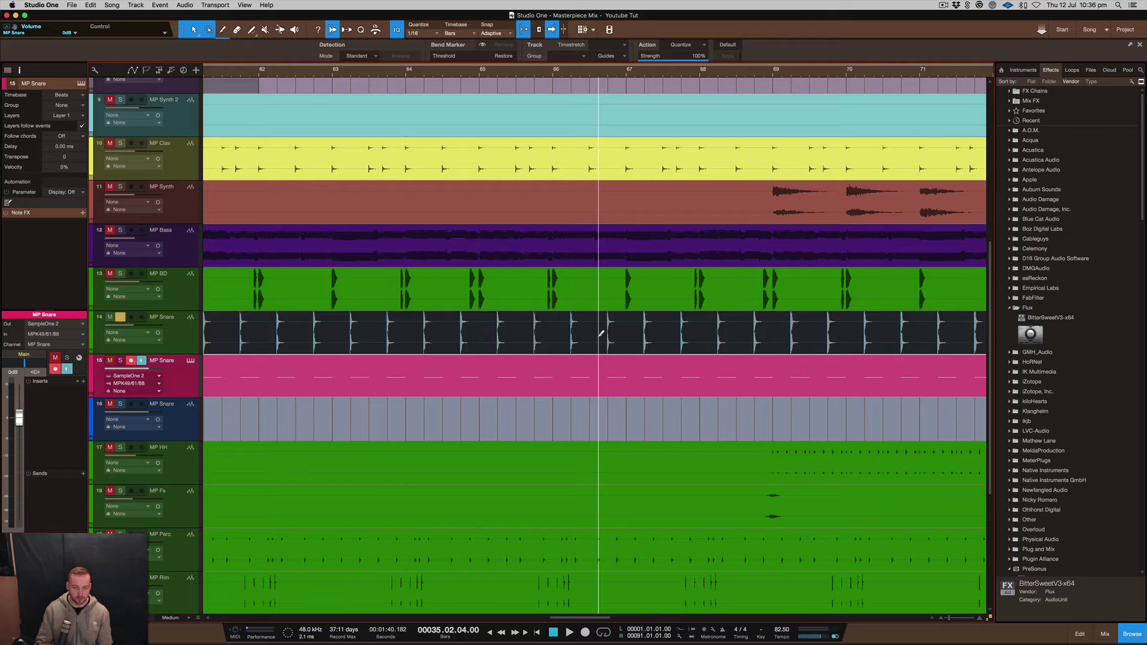
pyautogui.scroll(-15, 600, 337)
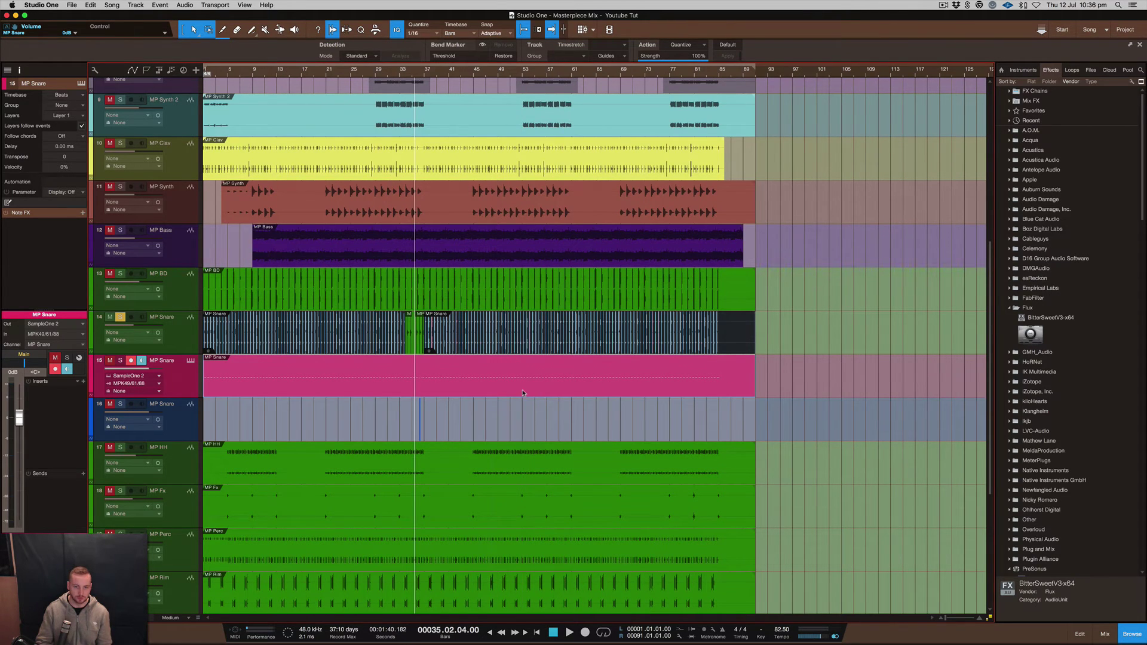
# Replace the MP Snare instrument part with notes extracted from the long MP Snare audio event that starts around bar 37.
pyautogui.press('Delete')
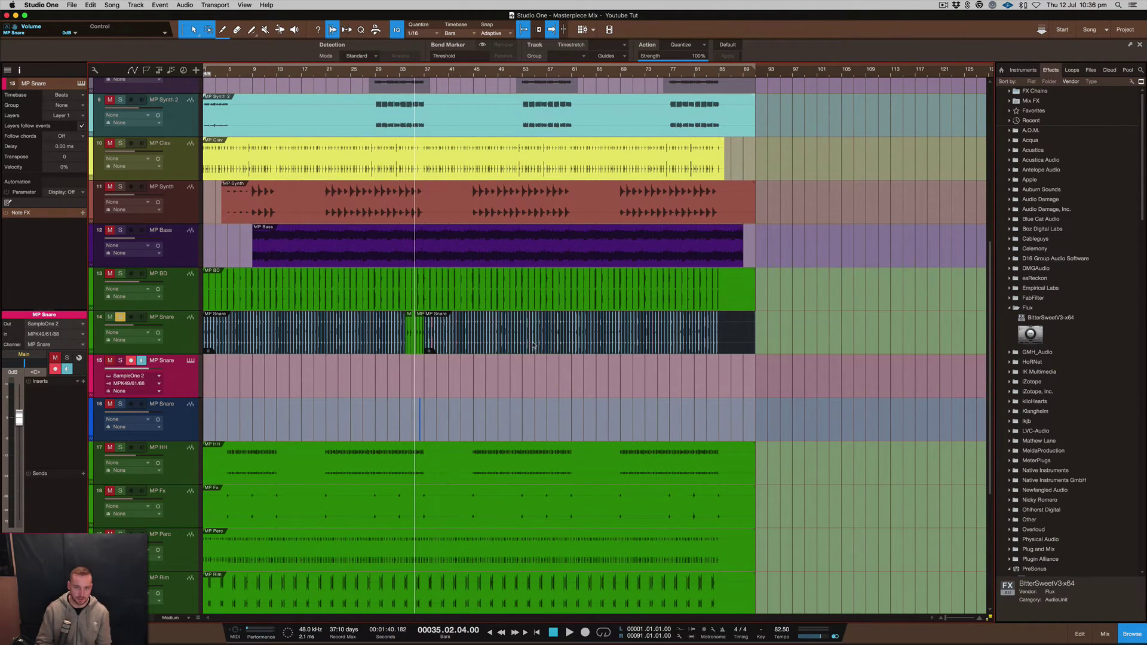
pyautogui.moveTo(533, 341); pyautogui.dragTo(547, 375)
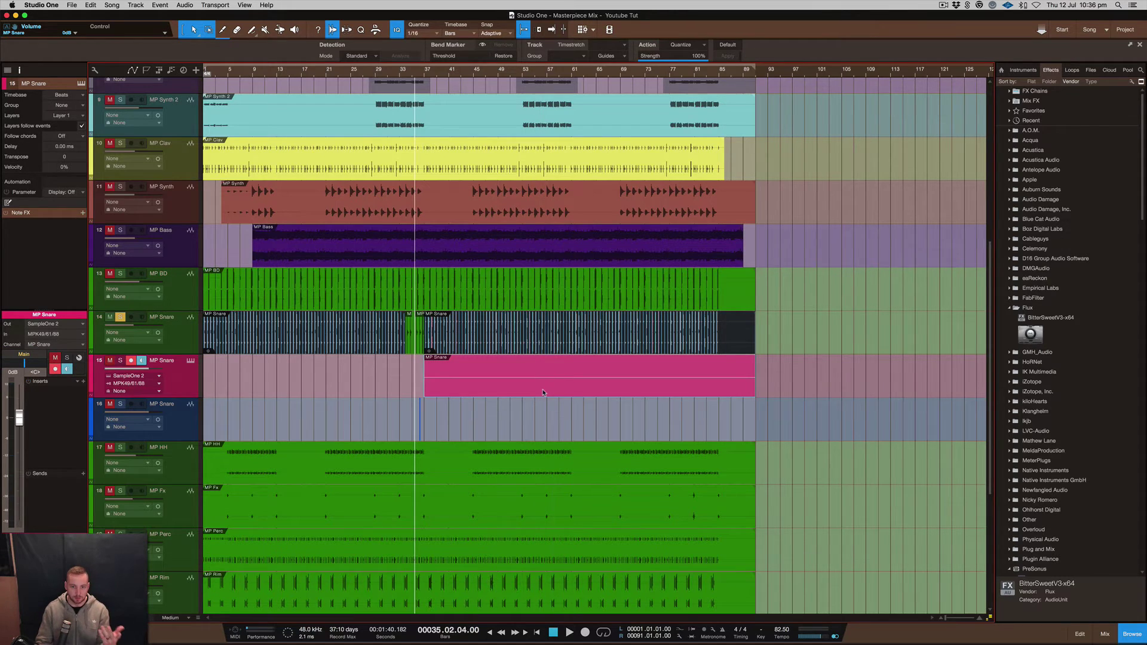
pyautogui.scroll(5, 546, 375)
pyautogui.scroll(5, 547, 375)
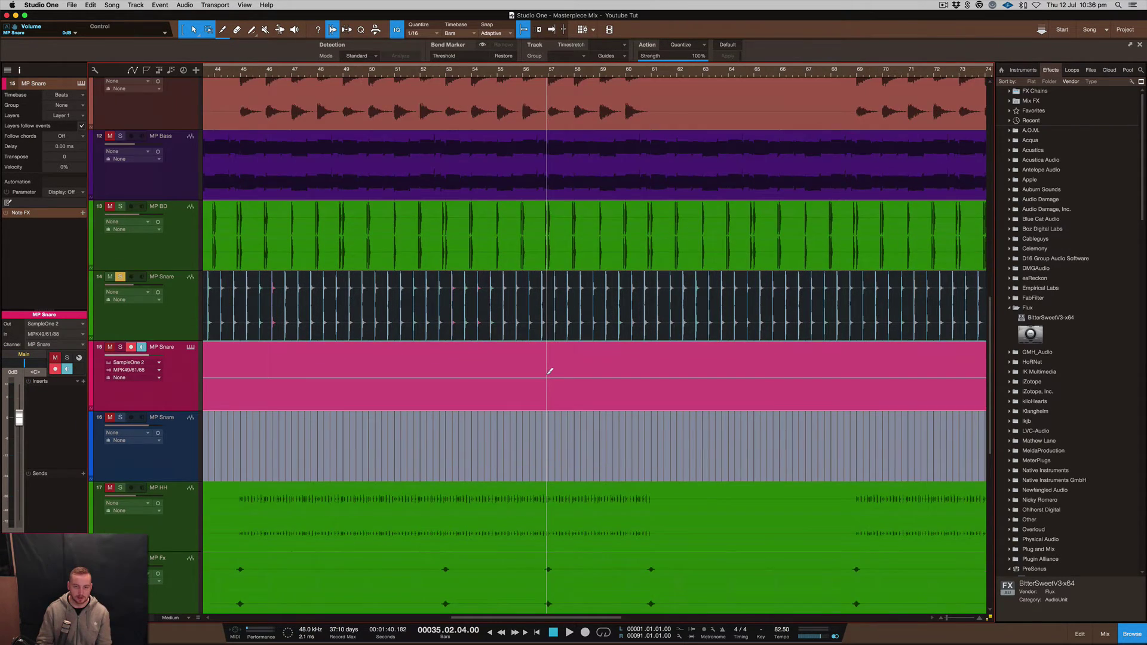
pyautogui.scroll(3, 548, 373)
pyautogui.scroll(5, 547, 373)
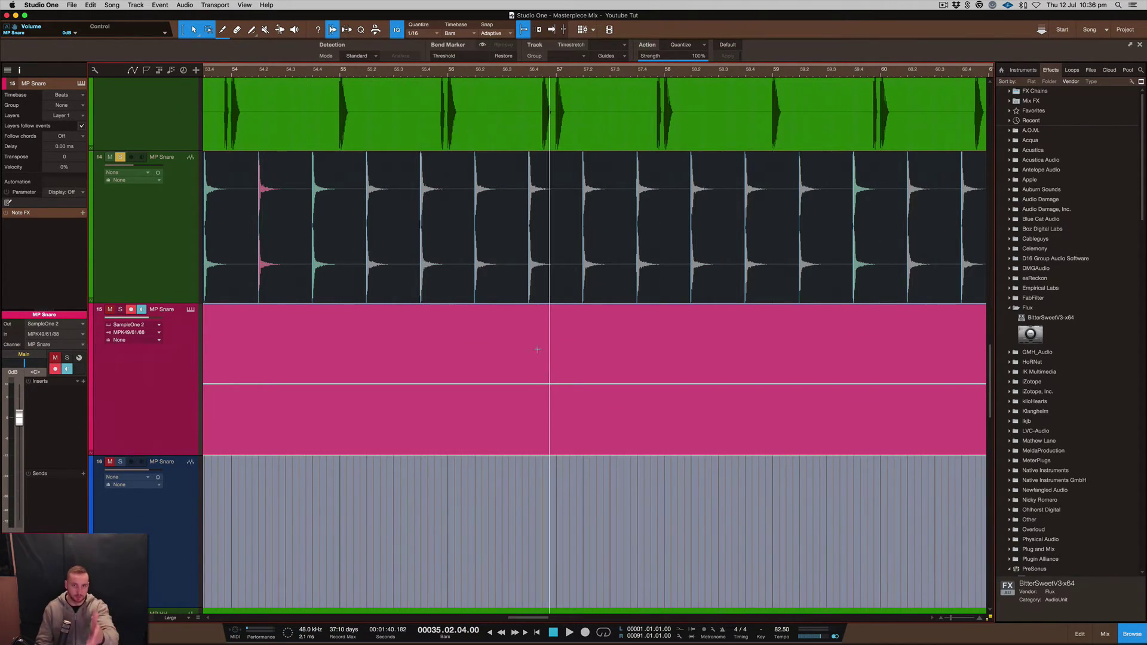
# Open the new MP Snare instrument part for note editing, select all its notes, and shorten them together to about one beat.
pyautogui.doubleClick(534, 431)
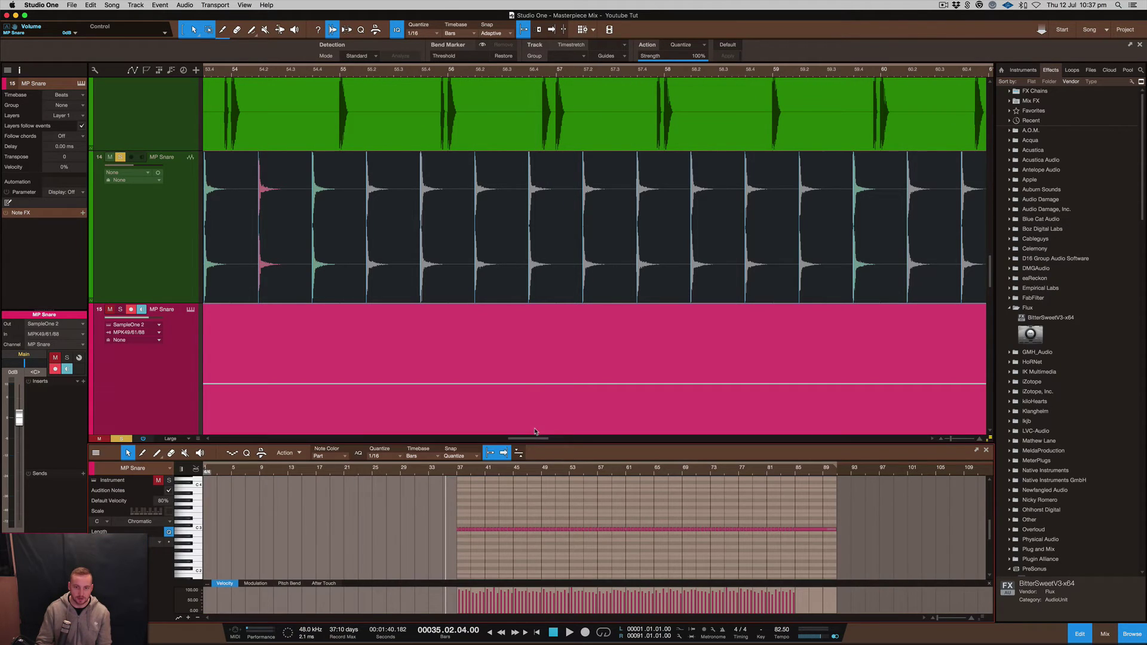
pyautogui.scroll(5, 610, 547)
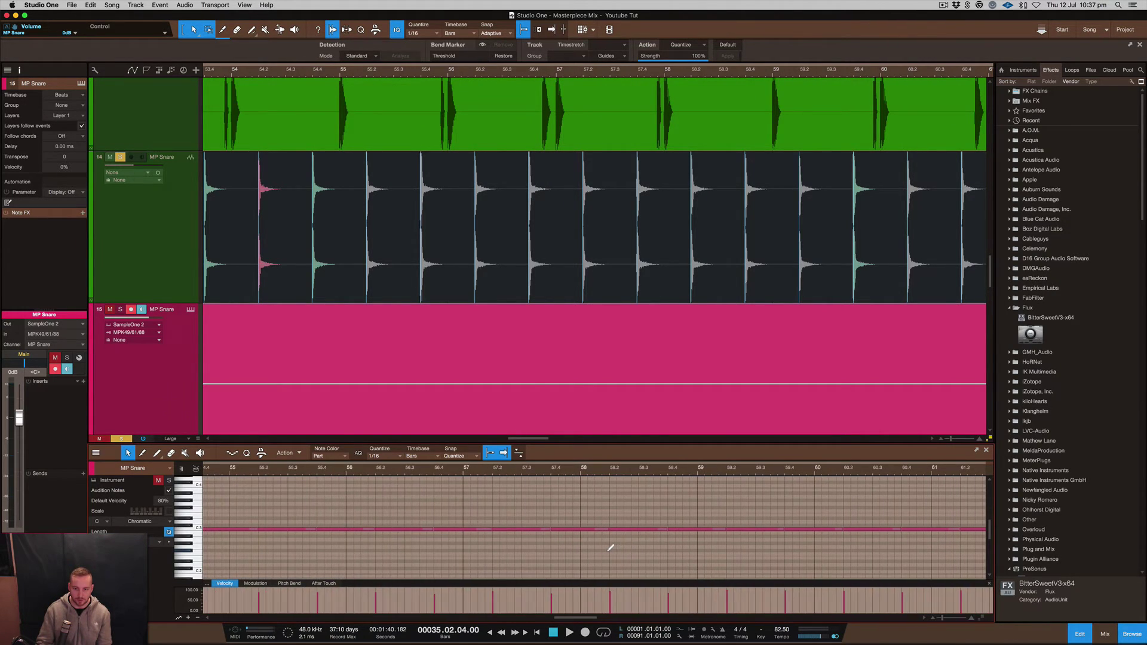
pyautogui.scroll(-5, 611, 547)
pyautogui.moveTo(873, 543); pyautogui.dragTo(367, 509)
pyautogui.scroll(3, 495, 525)
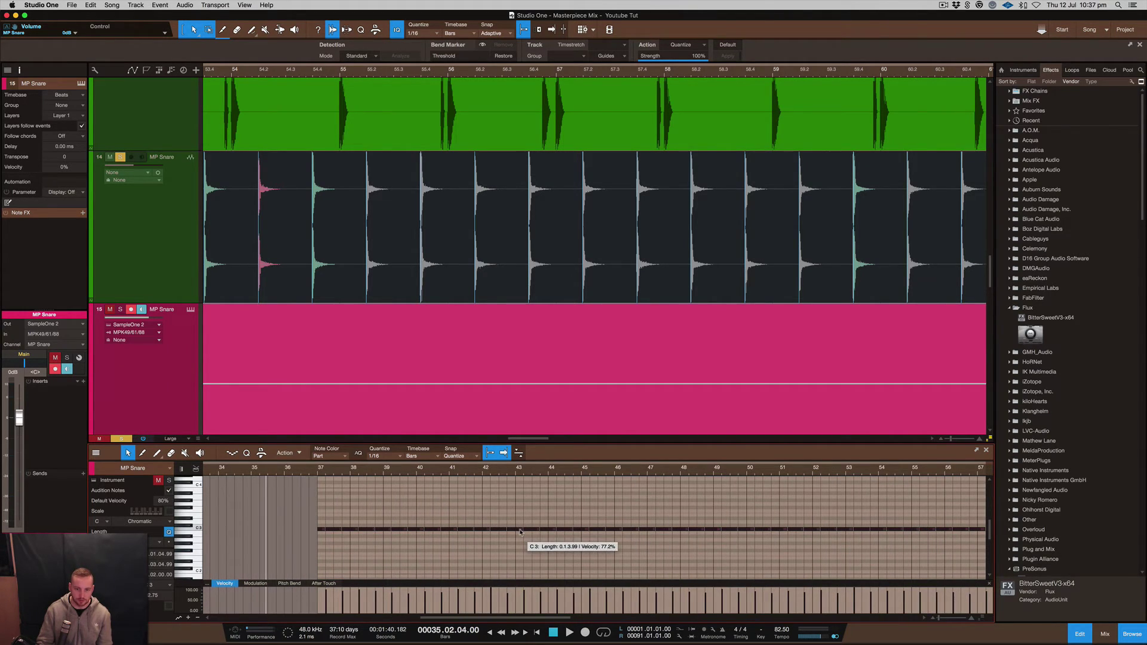
pyautogui.moveTo(524, 530); pyautogui.dragTo(515, 529)
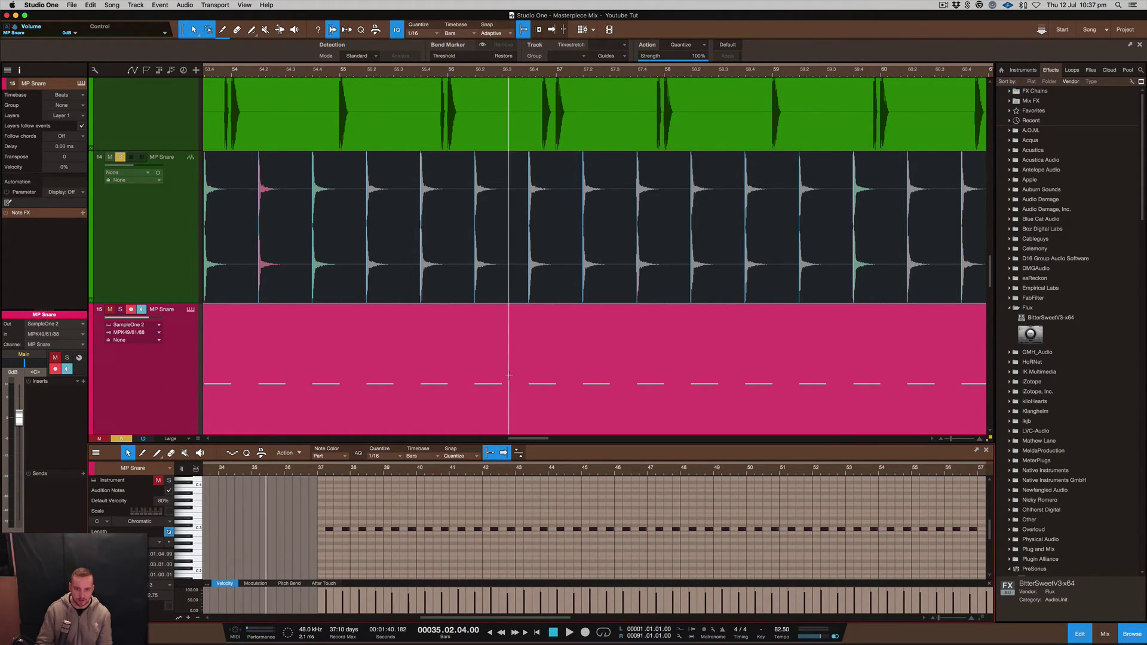
# Compare the shortened notes with the snare hits around 56.4, and undo the shortening and the replacement of the MP Snare instrument part.
pyautogui.scroll(10, 525, 335)
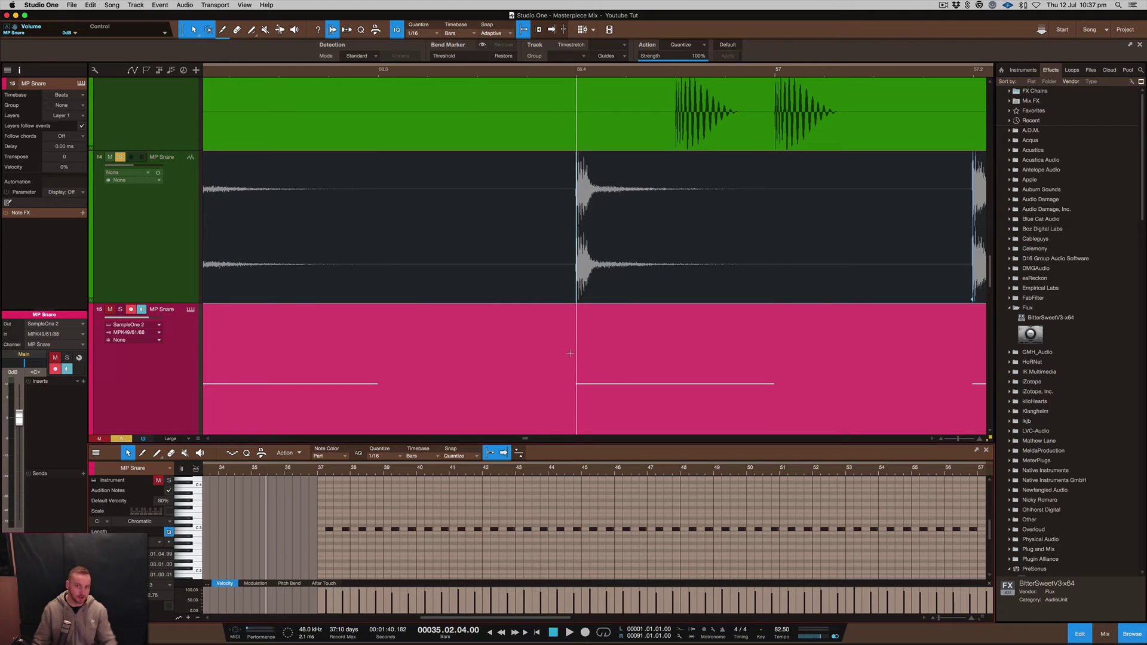
pyautogui.scroll(-15, 570, 353)
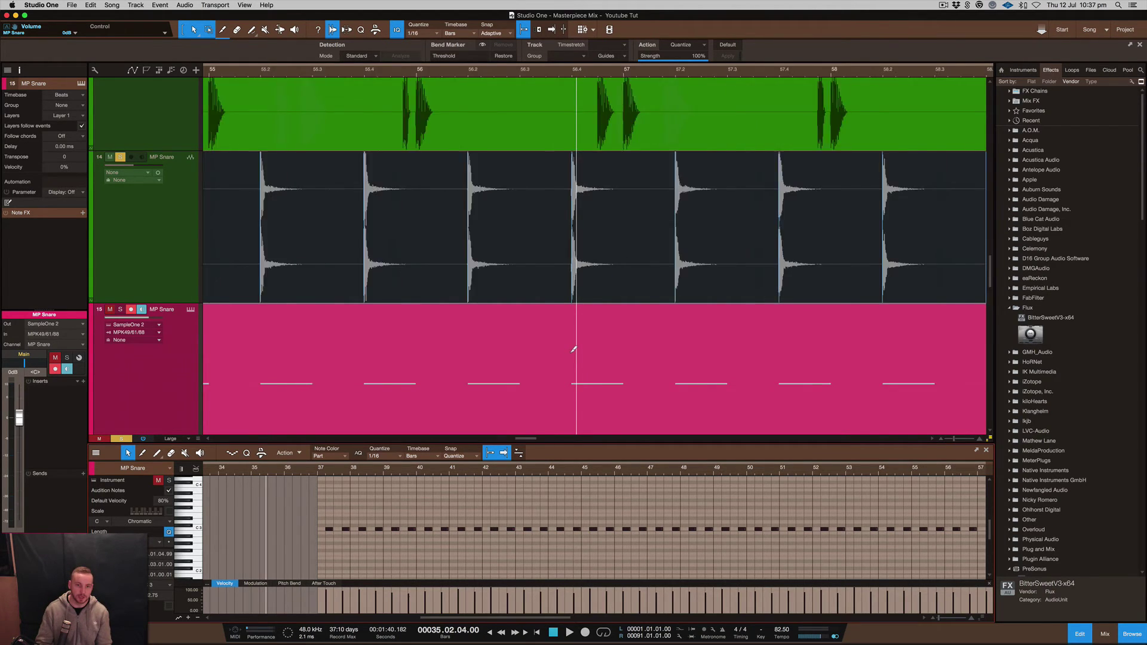
pyautogui.scroll(-6, 572, 351)
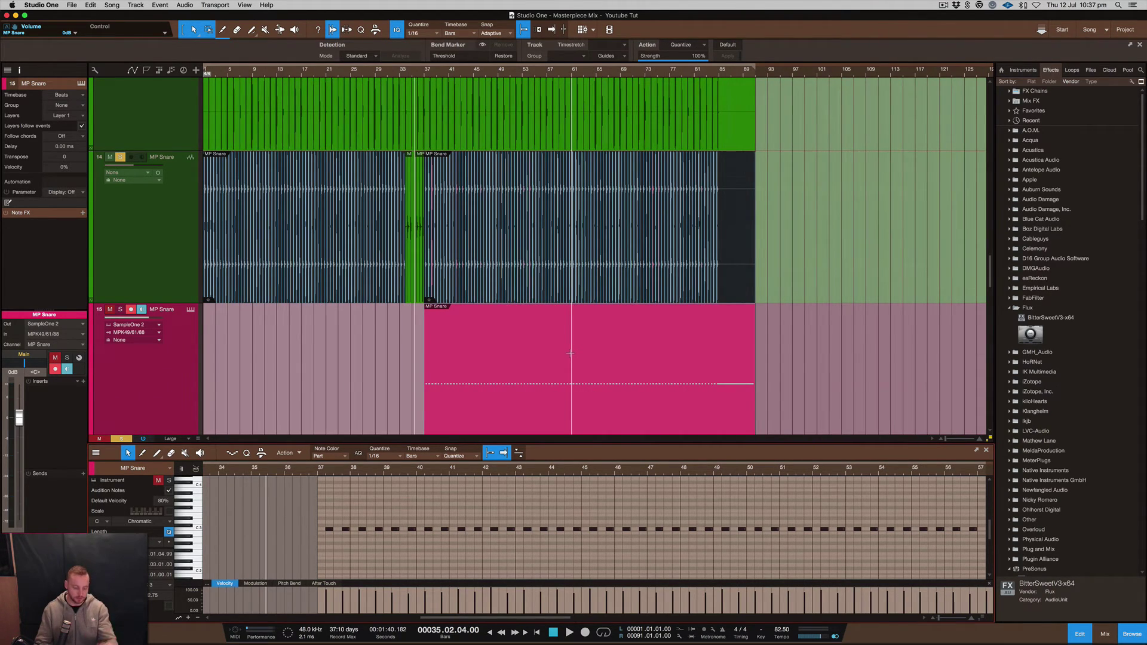
pyautogui.press('super+z')
pyautogui.press('super+z')
pyautogui.press('super+z')
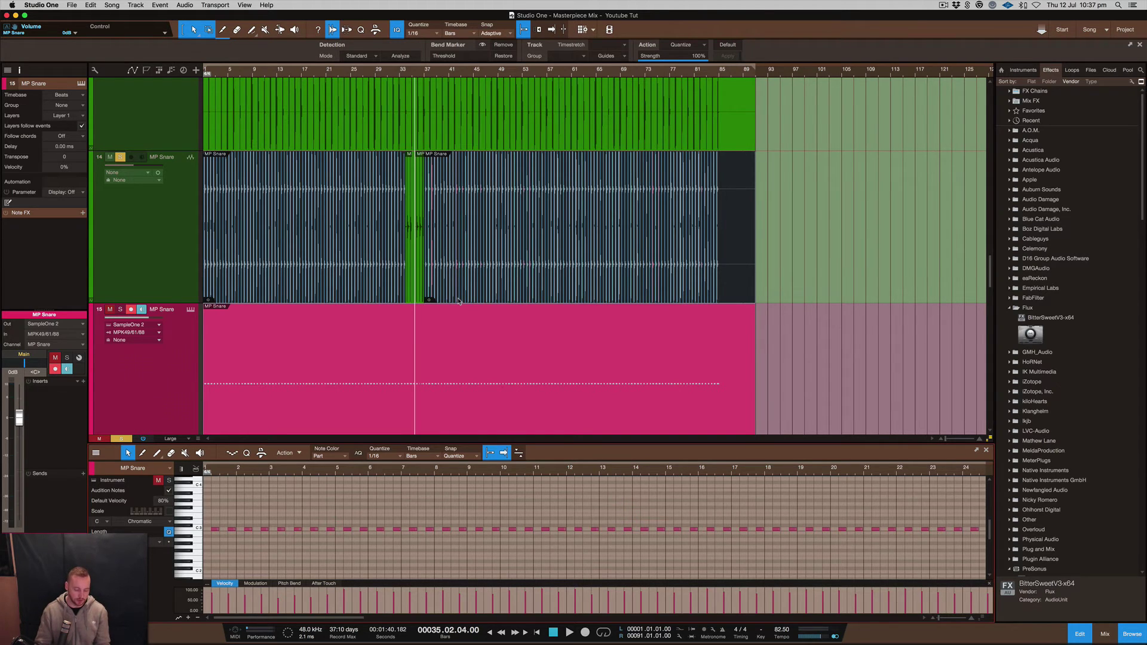
# Examine the edited MP Snare hits against the instrument notes between bars 34 and 36, and show the mixer console with the snare channels.
pyautogui.scroll(5, 460, 295)
pyautogui.hscroll(-5, 460, 296)
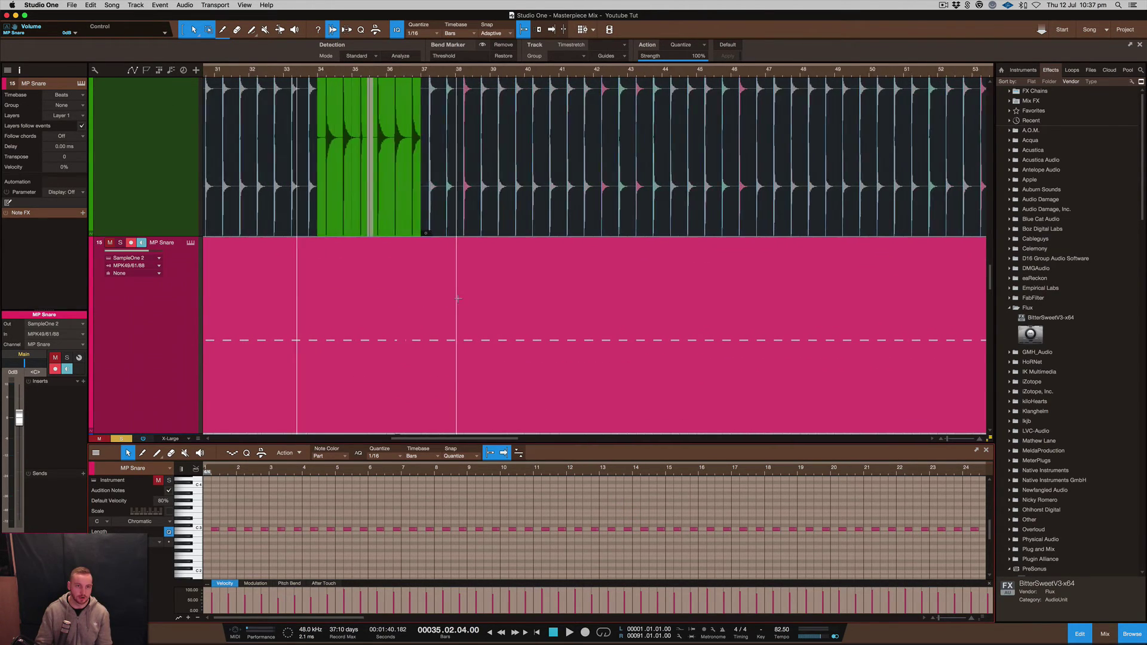
pyautogui.scroll(2, 462, 296)
pyautogui.hscroll(-3, 461, 295)
pyautogui.scroll(6, 458, 297)
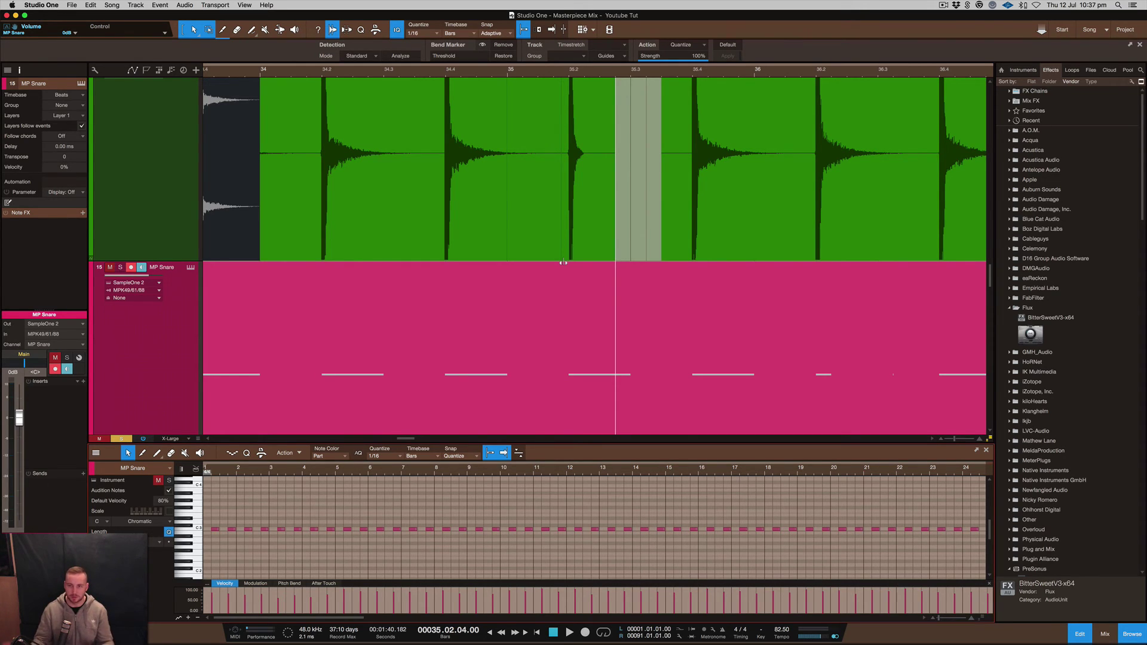
pyautogui.press('F3')
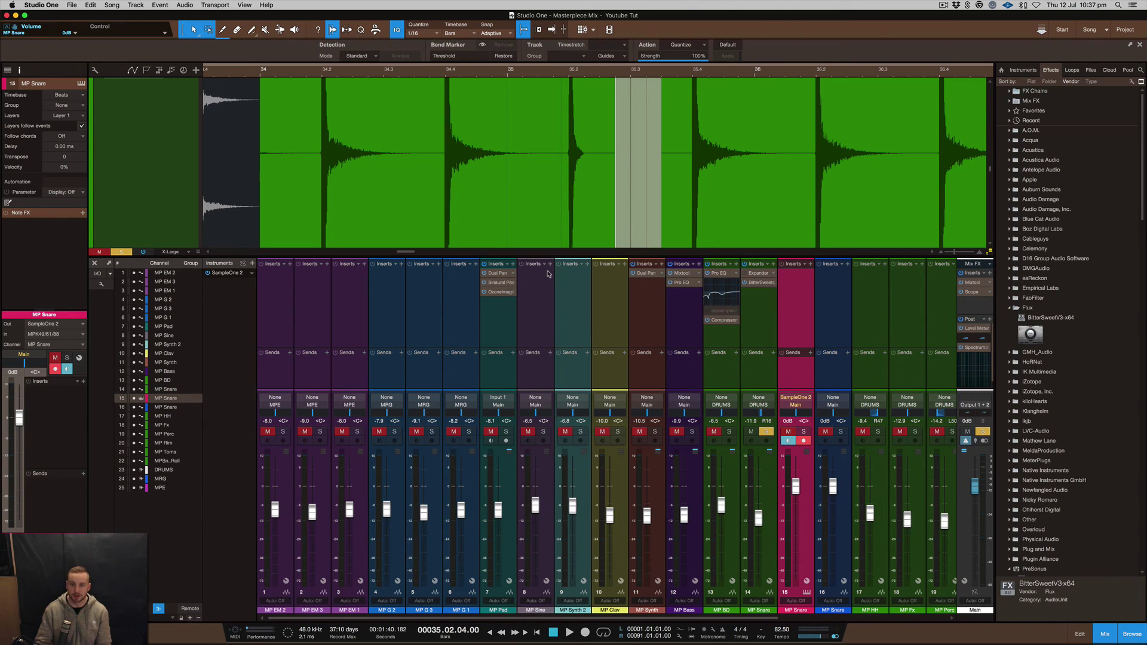
pyautogui.hscroll(2, 548, 274)
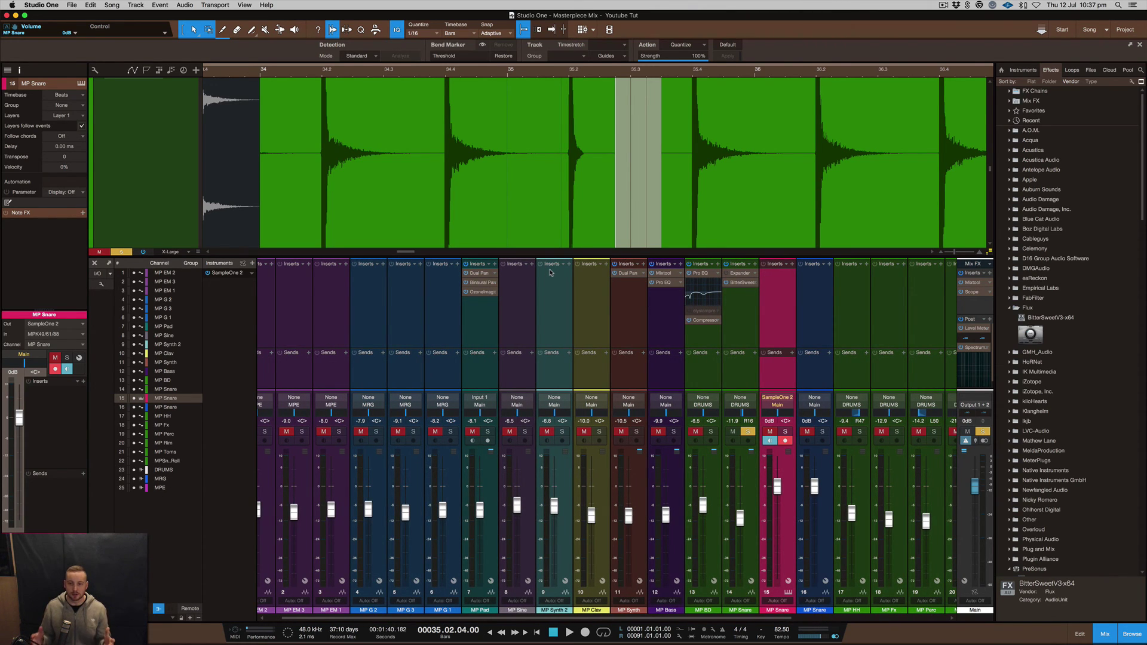